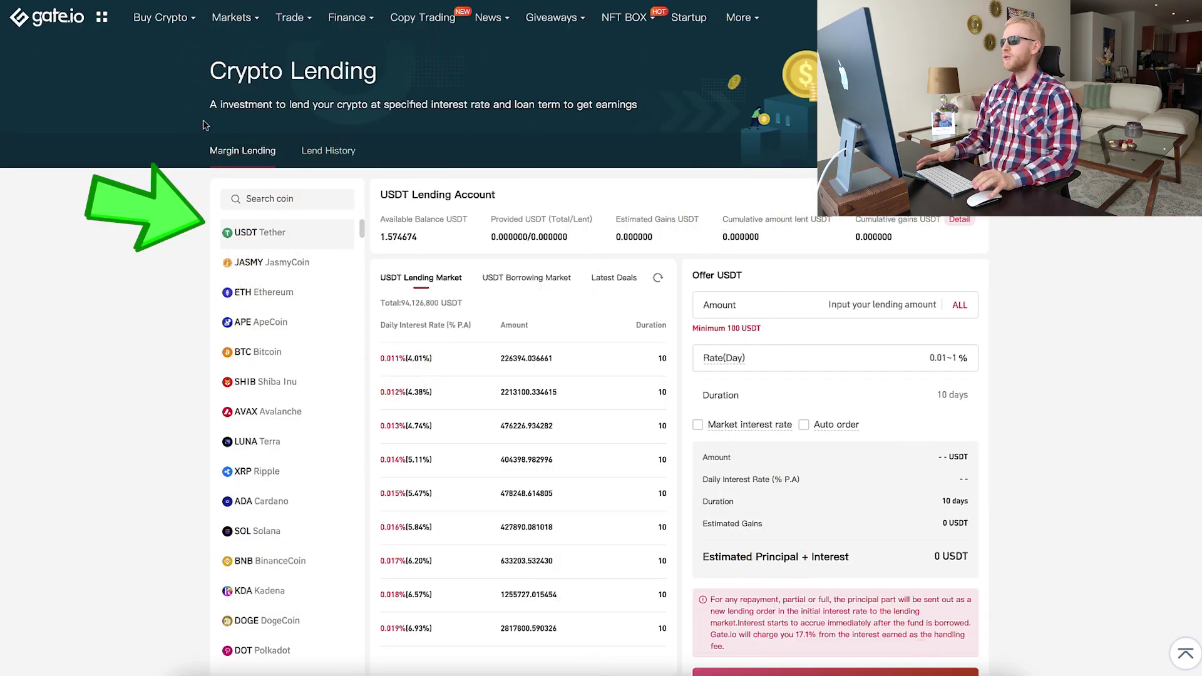
# Step: Highlight the Crypto Lending heading, then follow the 'SPECIAL BONUSES' referral link in the description
pyautogui.scroll(-15, 298, 311)
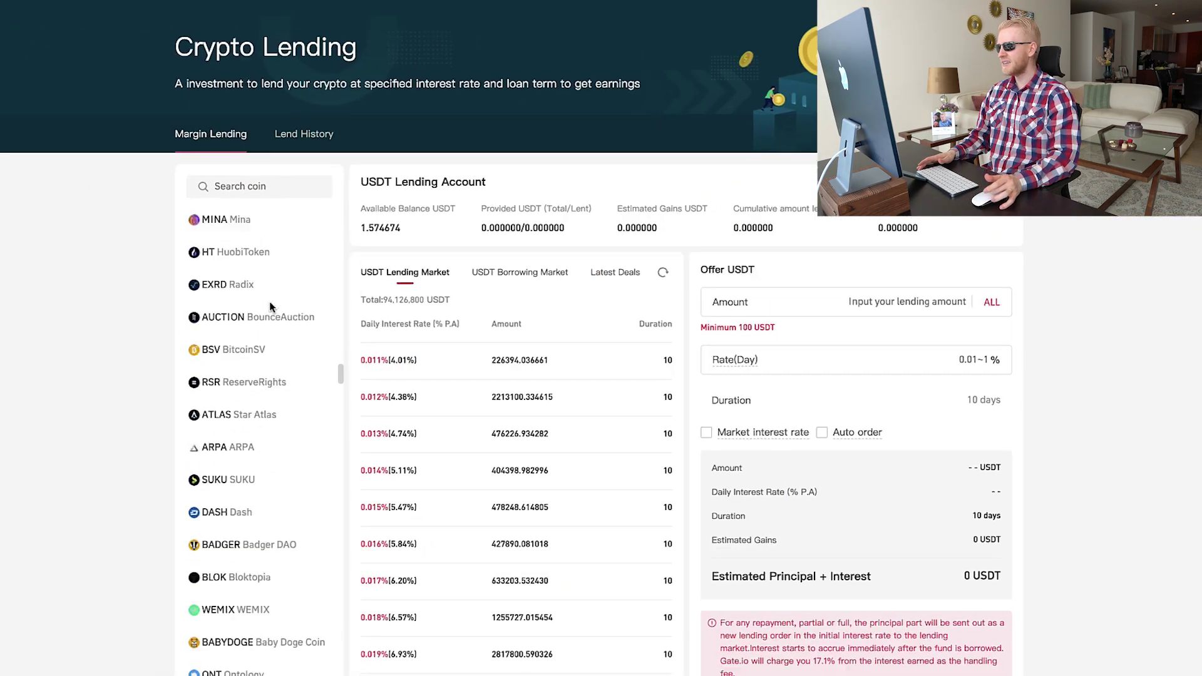
pyautogui.scroll(15, 254, 306)
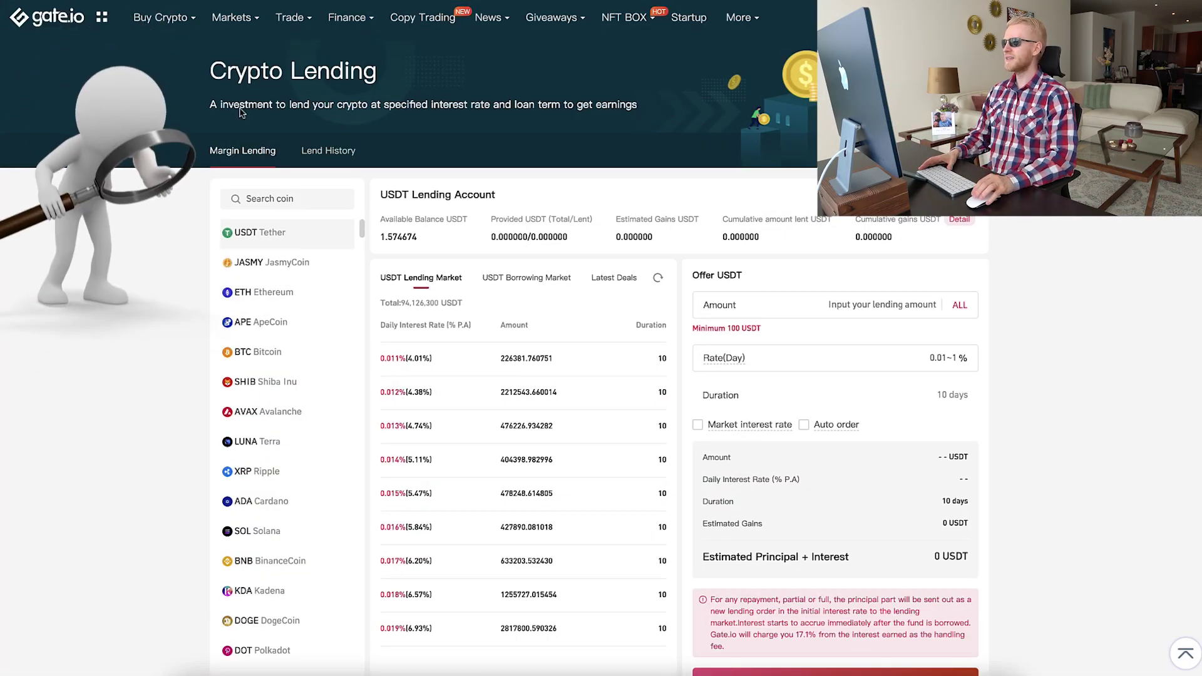
pyautogui.moveTo(210, 68); pyautogui.dragTo(335, 109)
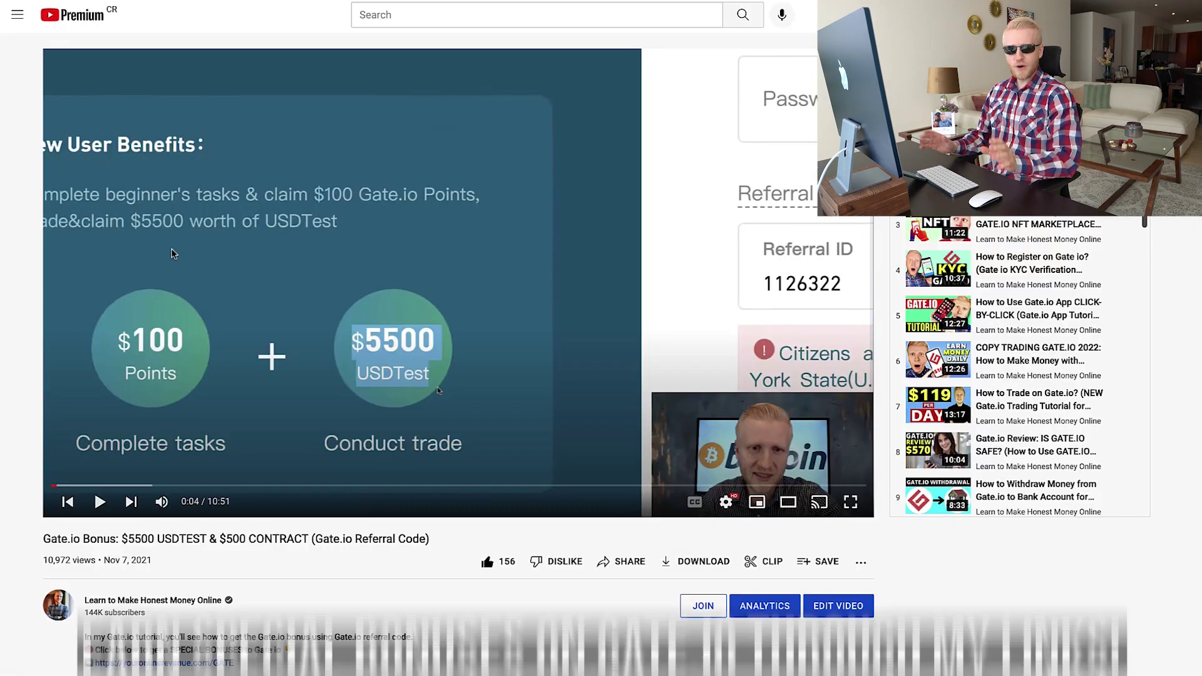
pyautogui.scroll(-2, 438, 271)
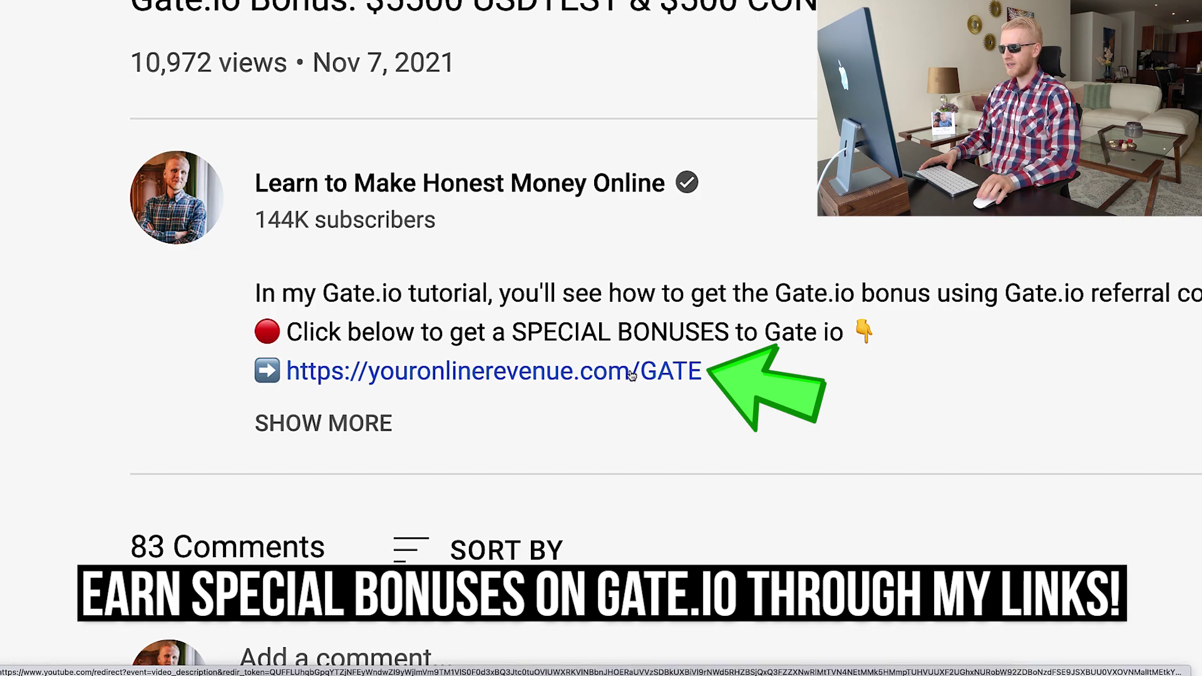
pyautogui.click(631, 374)
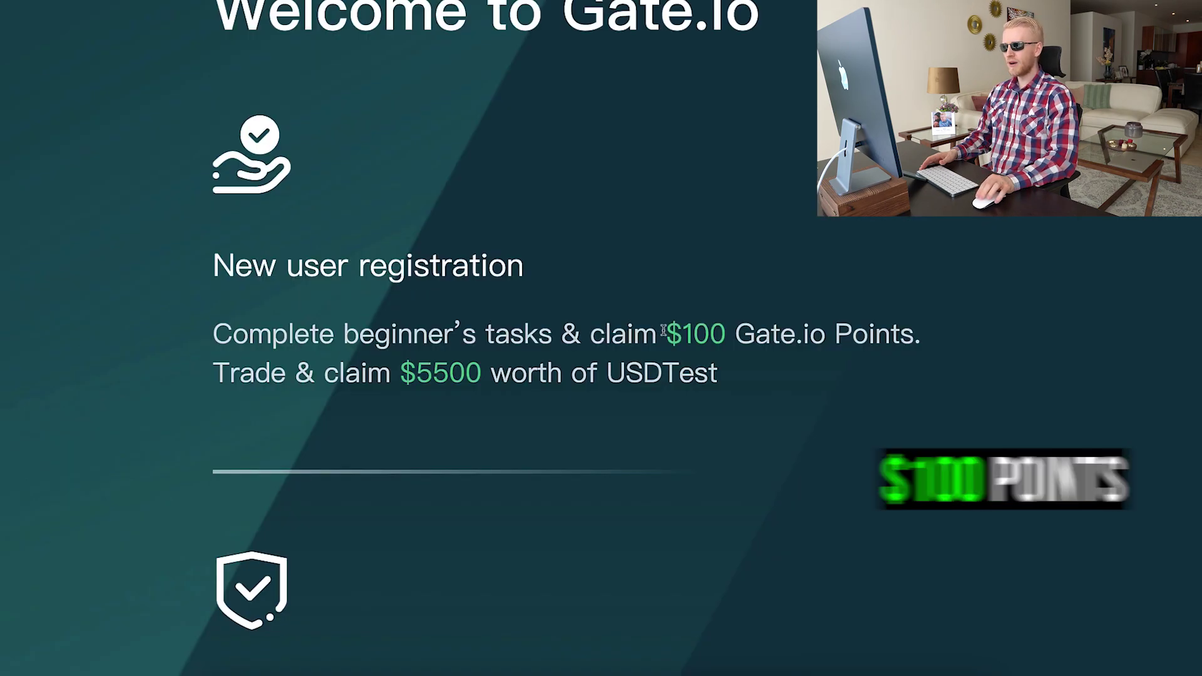
# Step: Highlight the $100 Gate.io Points and $5500 USDTest sign-up bonus offers
pyautogui.moveTo(666, 325); pyautogui.dragTo(778, 316)
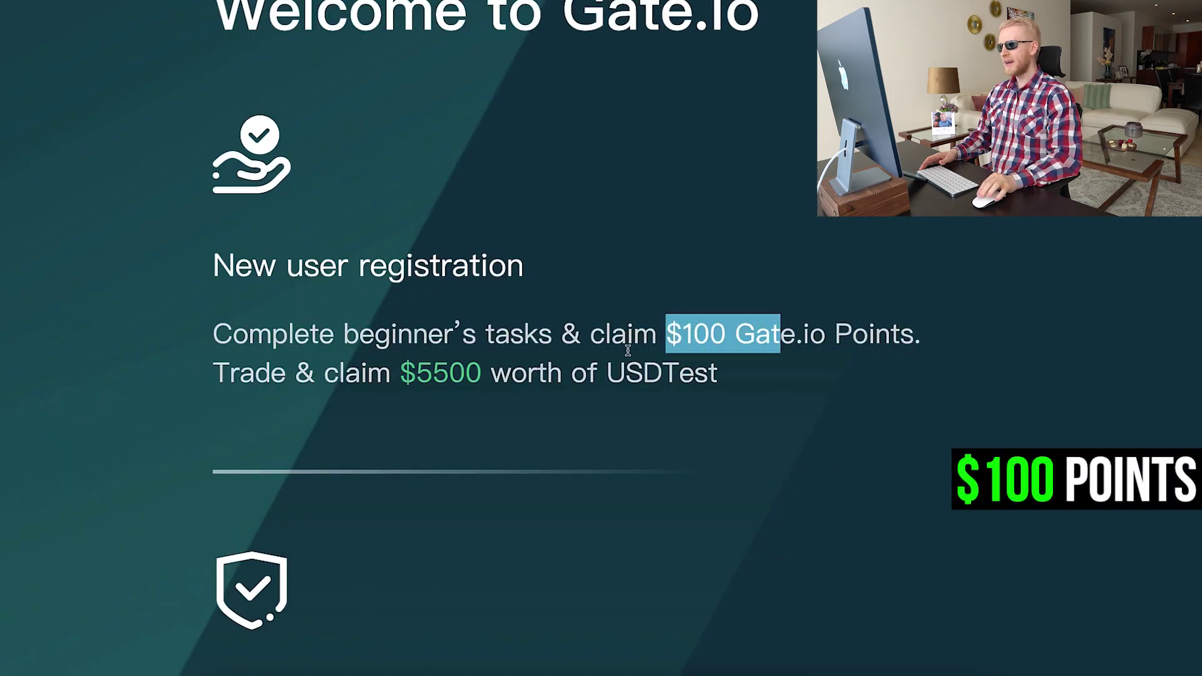
pyautogui.moveTo(606, 375); pyautogui.dragTo(368, 374)
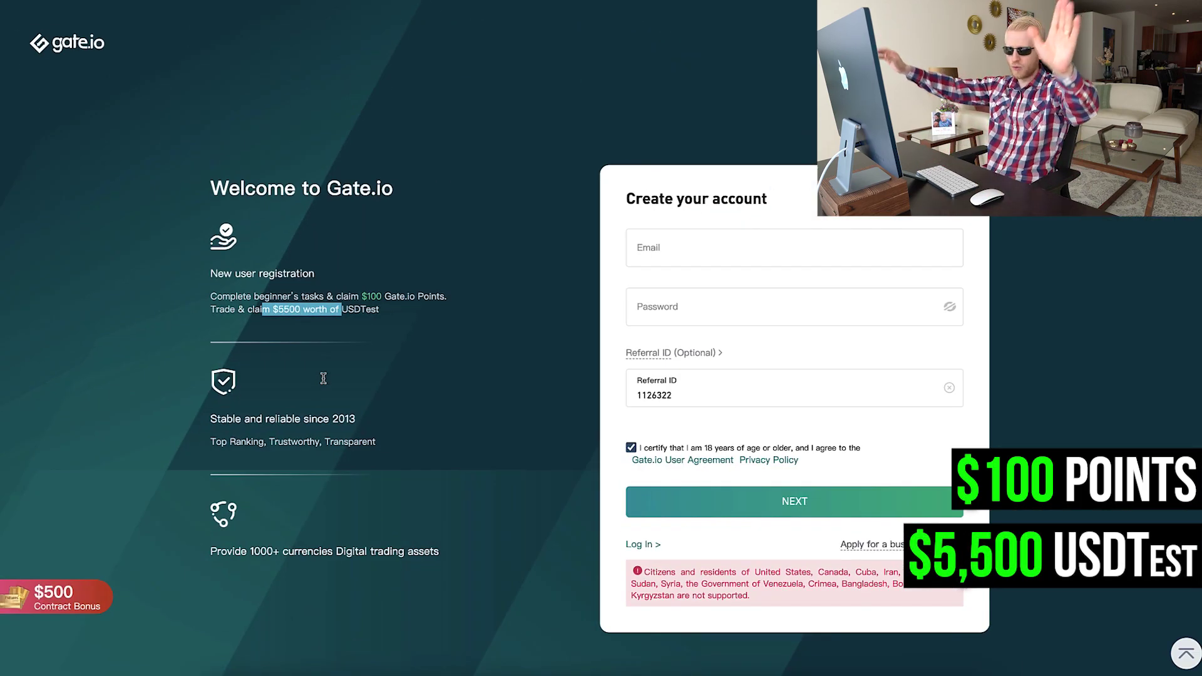
pyautogui.click(72, 638)
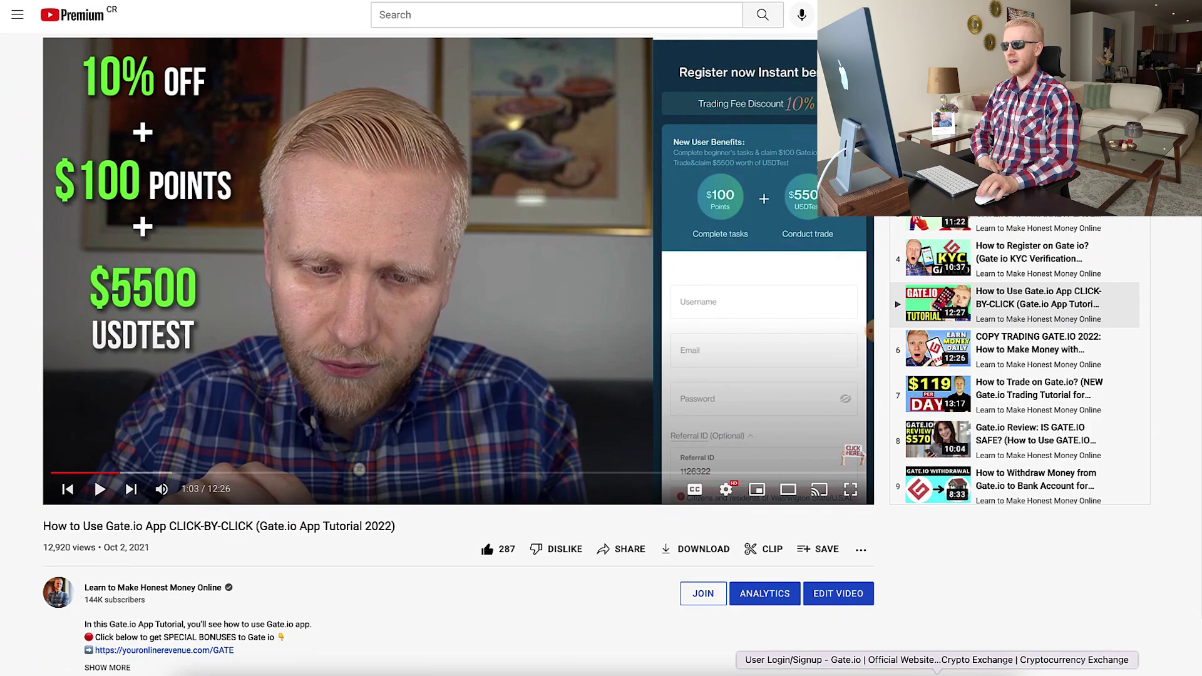
# Step: Bring the sign-up page forward and review the form down to NEXT
pyautogui.click(937, 670)
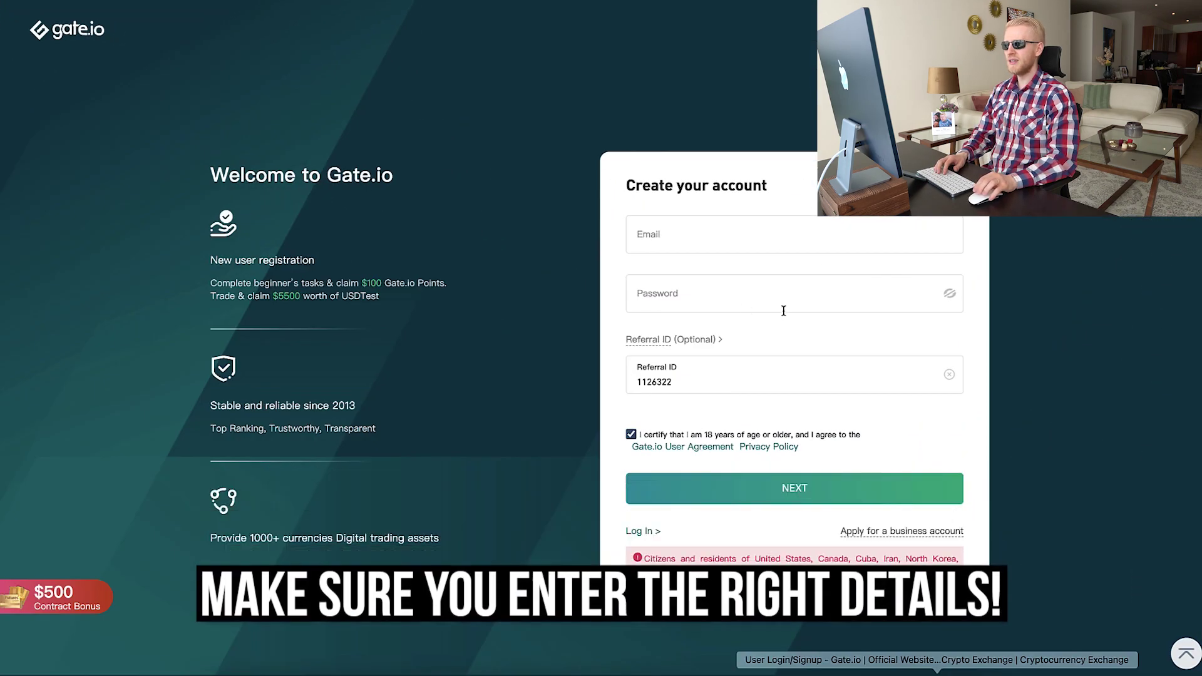
pyautogui.scroll(-5, 492, 415)
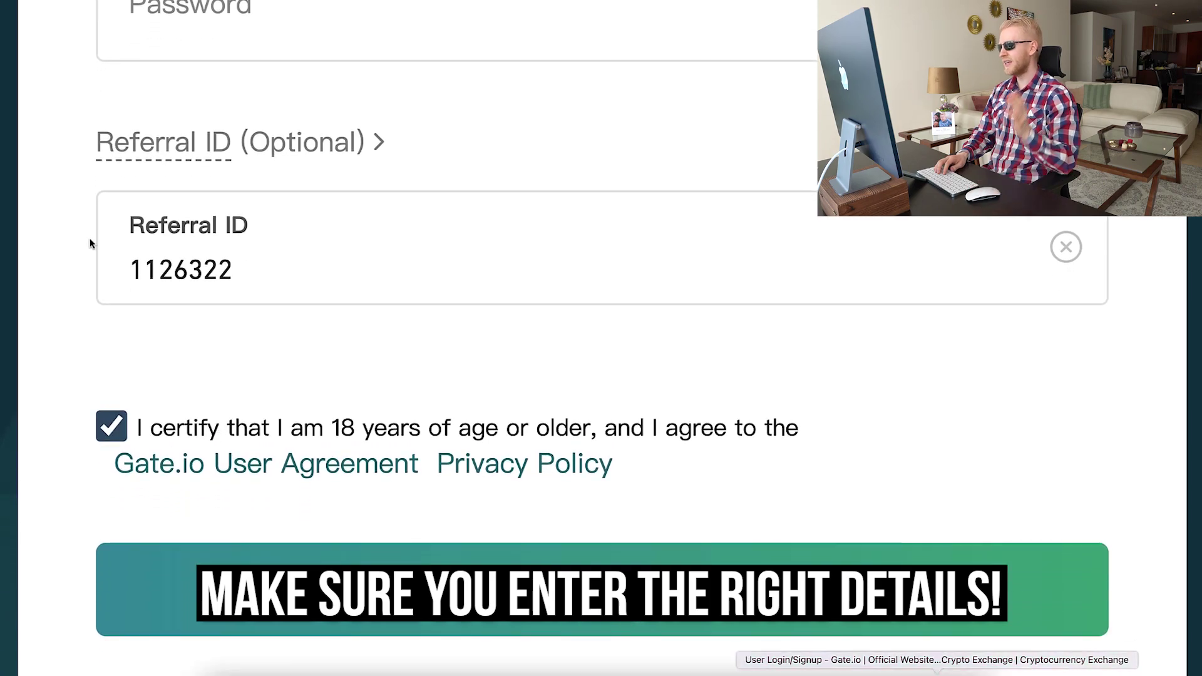
pyautogui.scroll(-2, 89, 237)
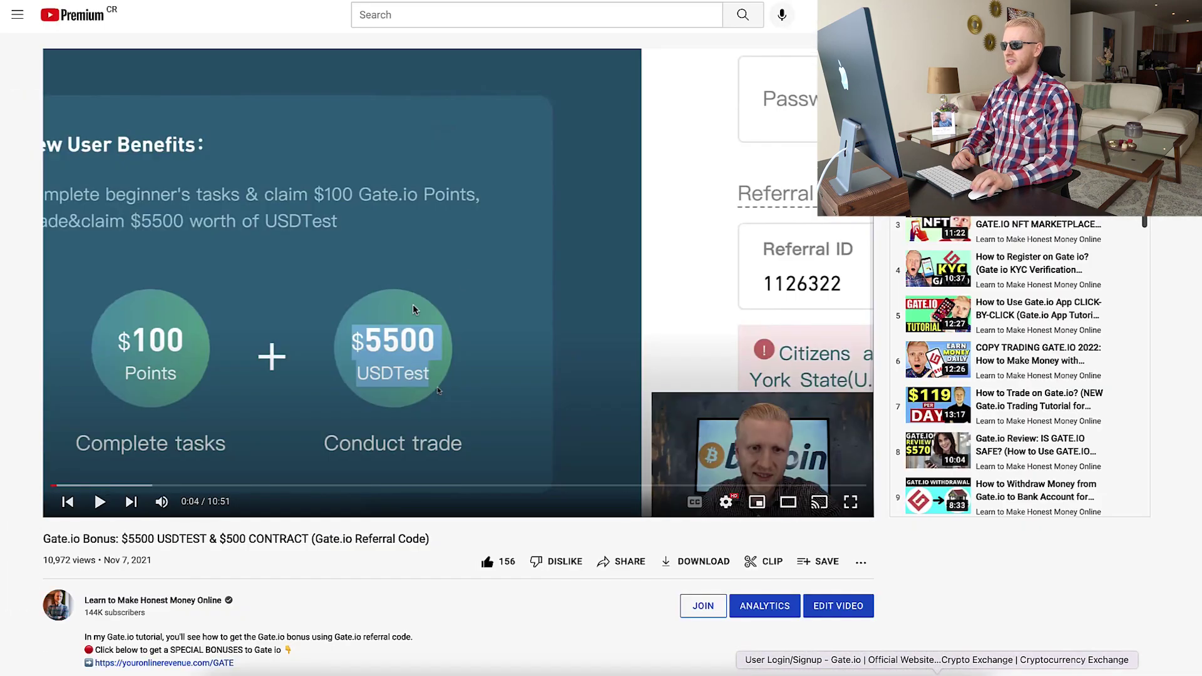
# Step: From Gate.io's Finance menu, open Crypto Lending under Earn
pyautogui.moveTo(70, 539); pyautogui.dragTo(419, 539)
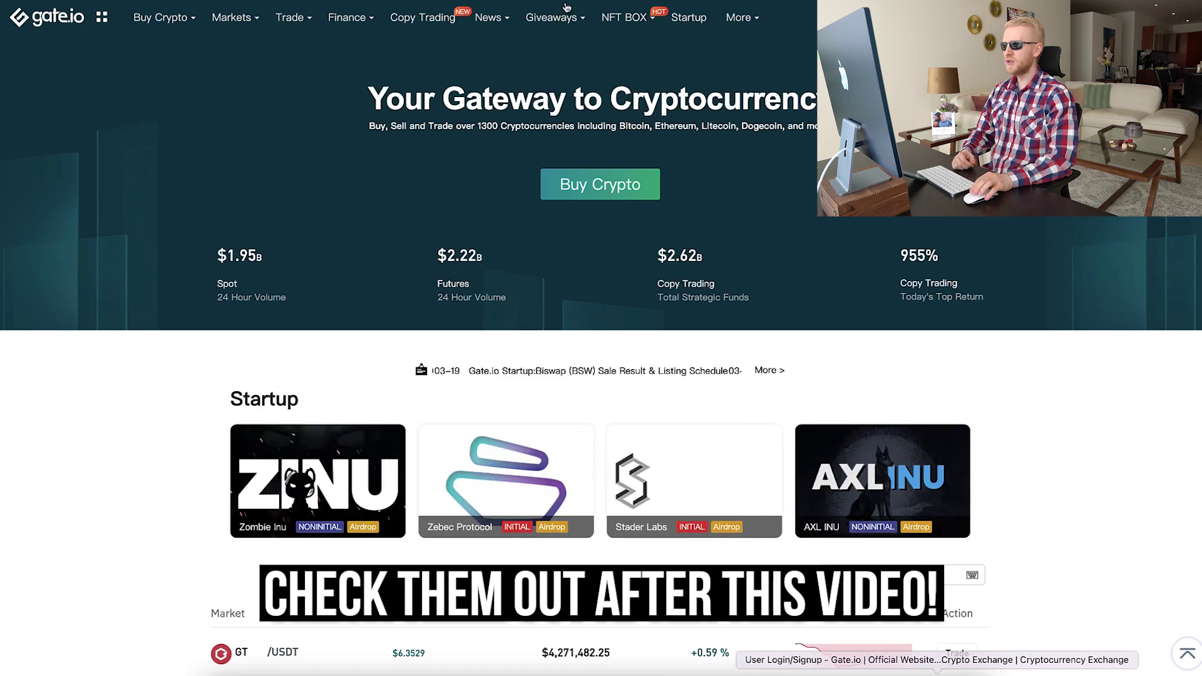
pyautogui.moveTo(566, 9)
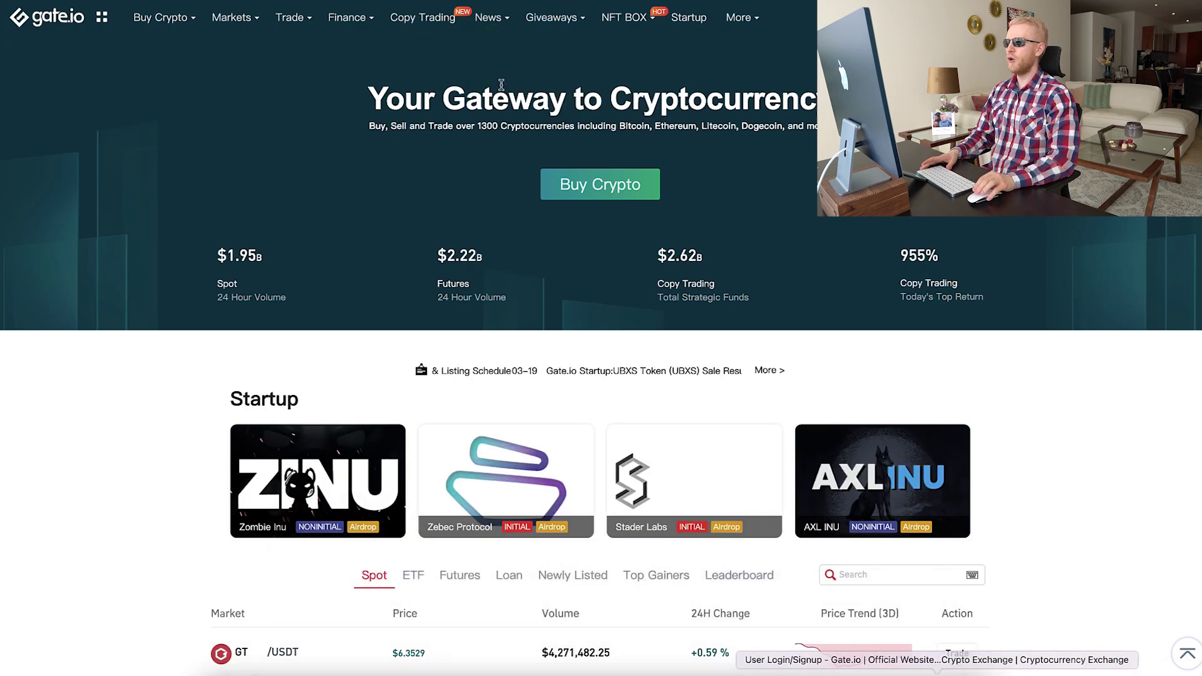
pyautogui.moveTo(348, 25)
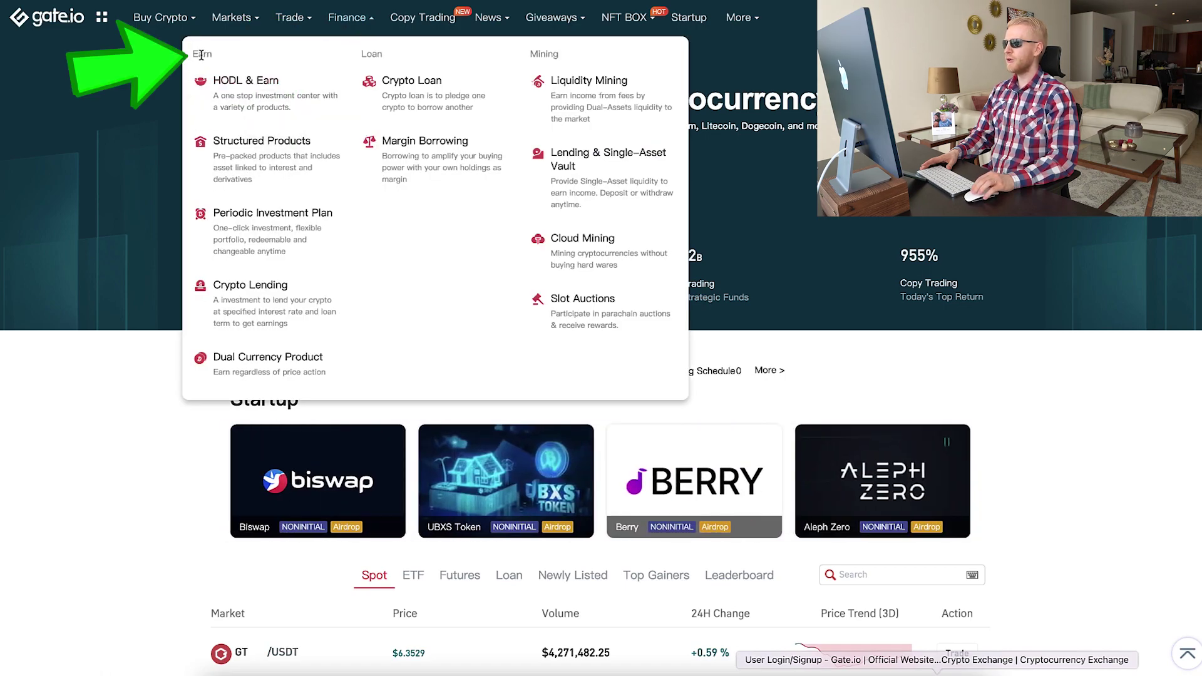
pyautogui.click(201, 54)
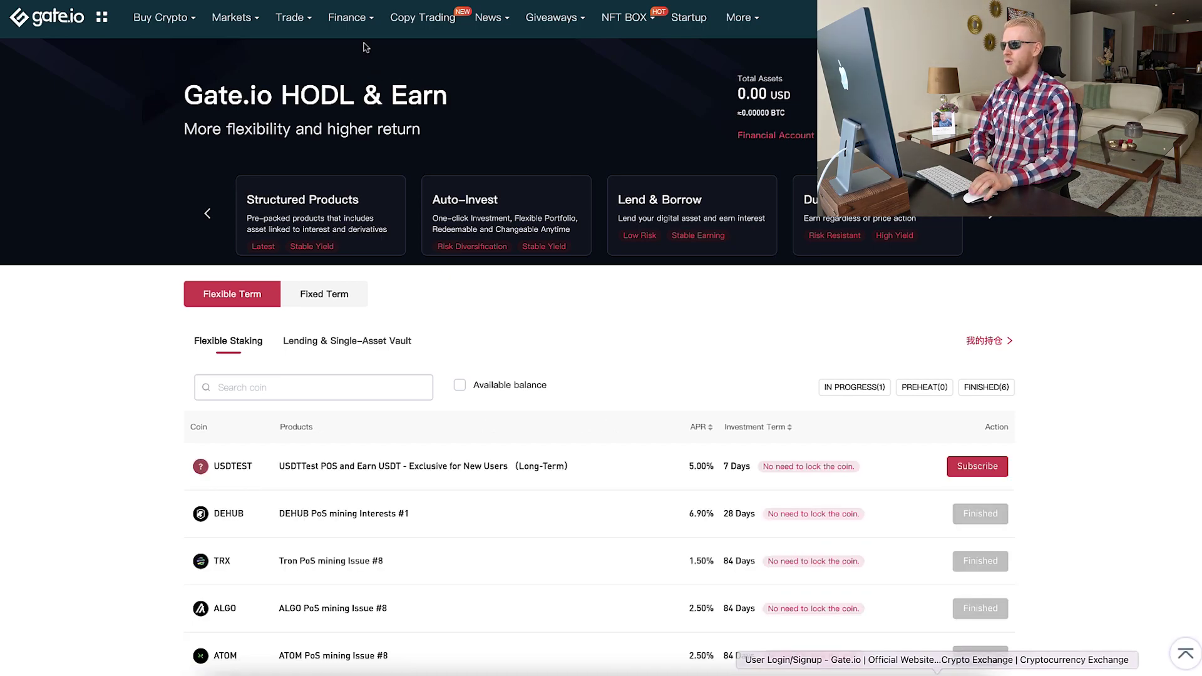
pyautogui.moveTo(363, 25)
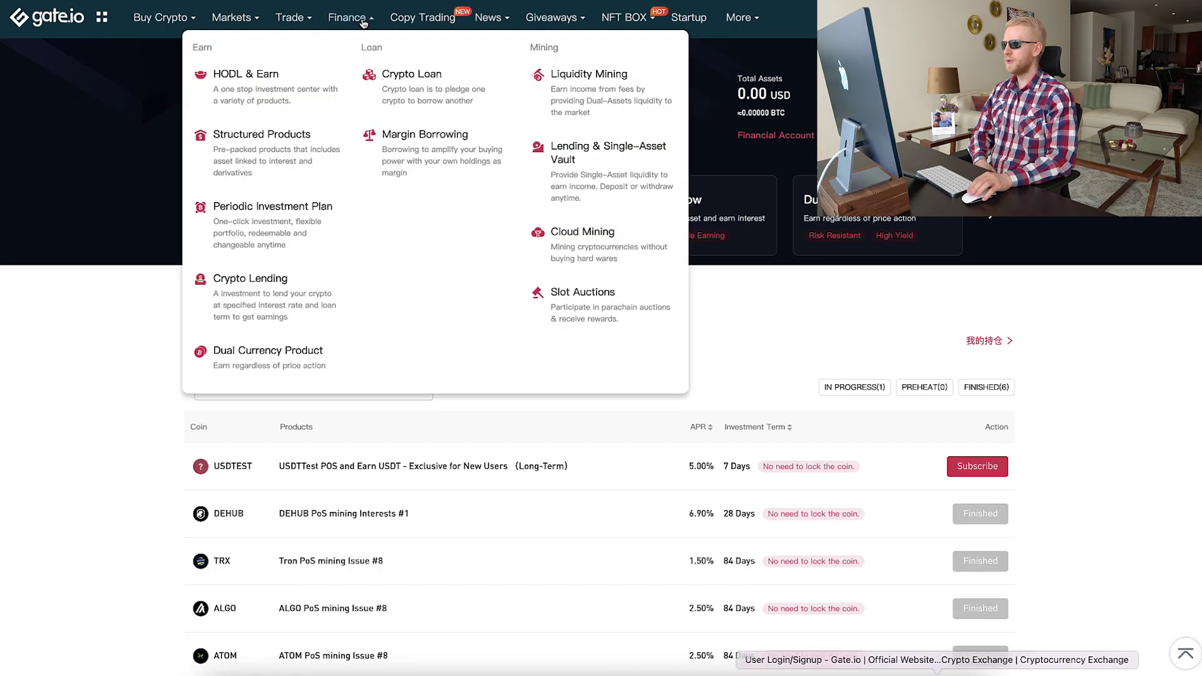
pyautogui.click(263, 298)
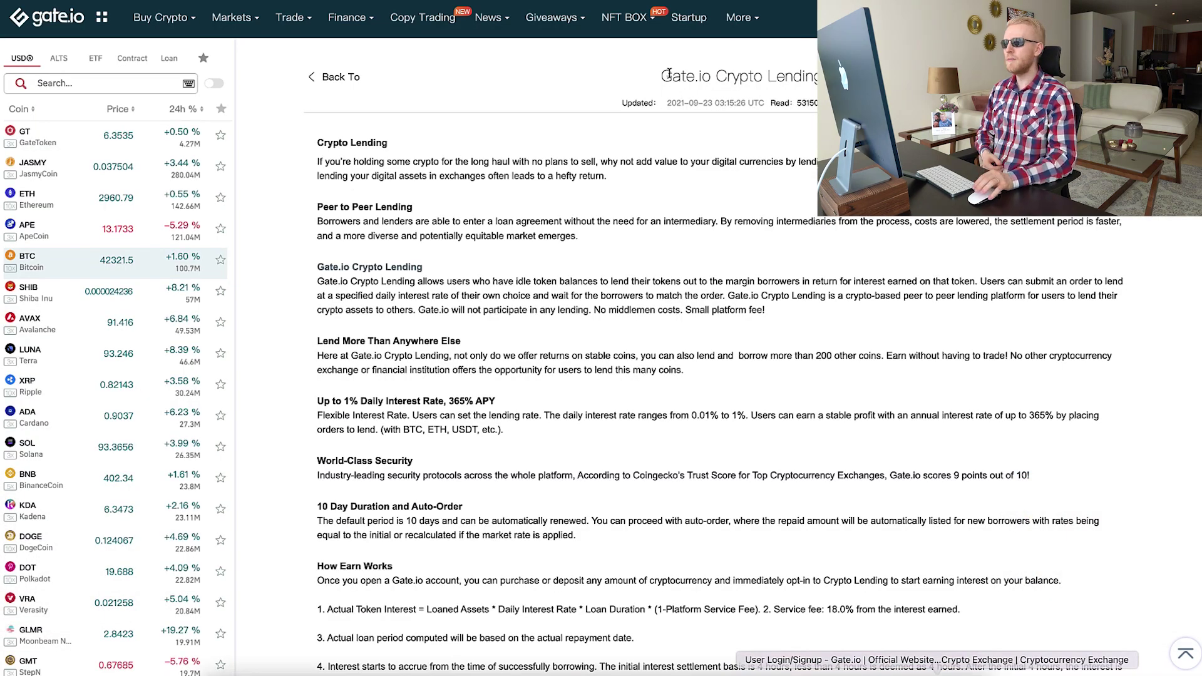
# Step: Highlight the article title and APY figure, then return to the USDT Crypto Lending market
pyautogui.moveTo(663, 75); pyautogui.dragTo(861, 70)
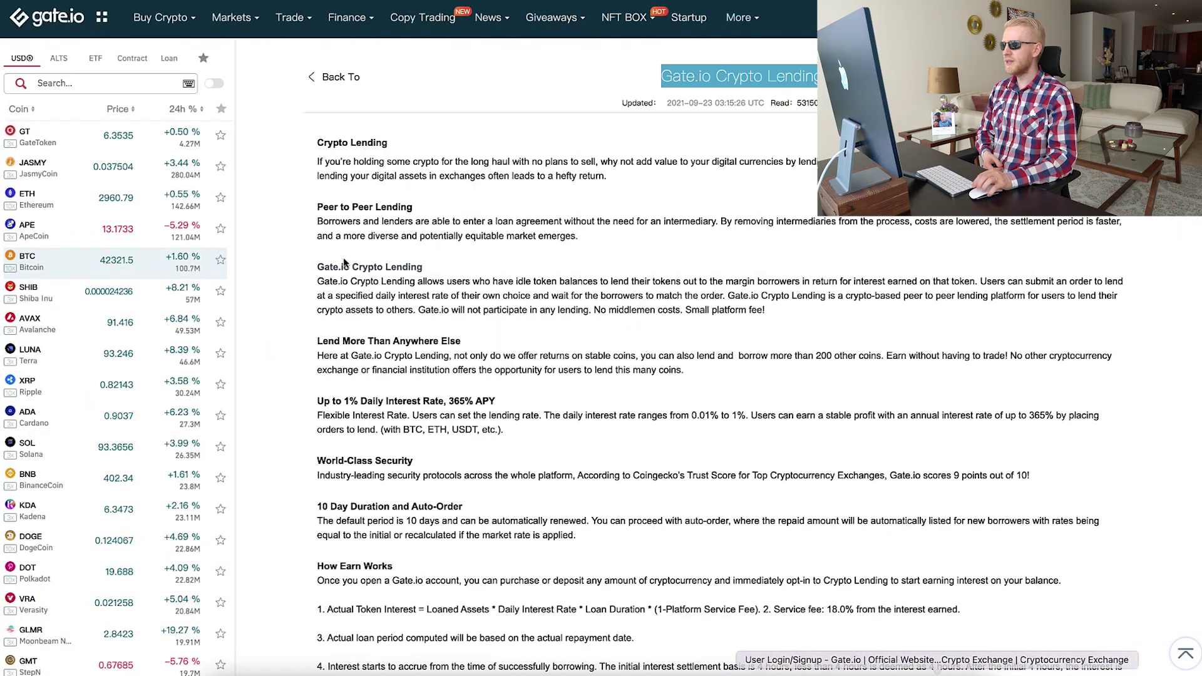
pyautogui.scroll(-5, 429, 130)
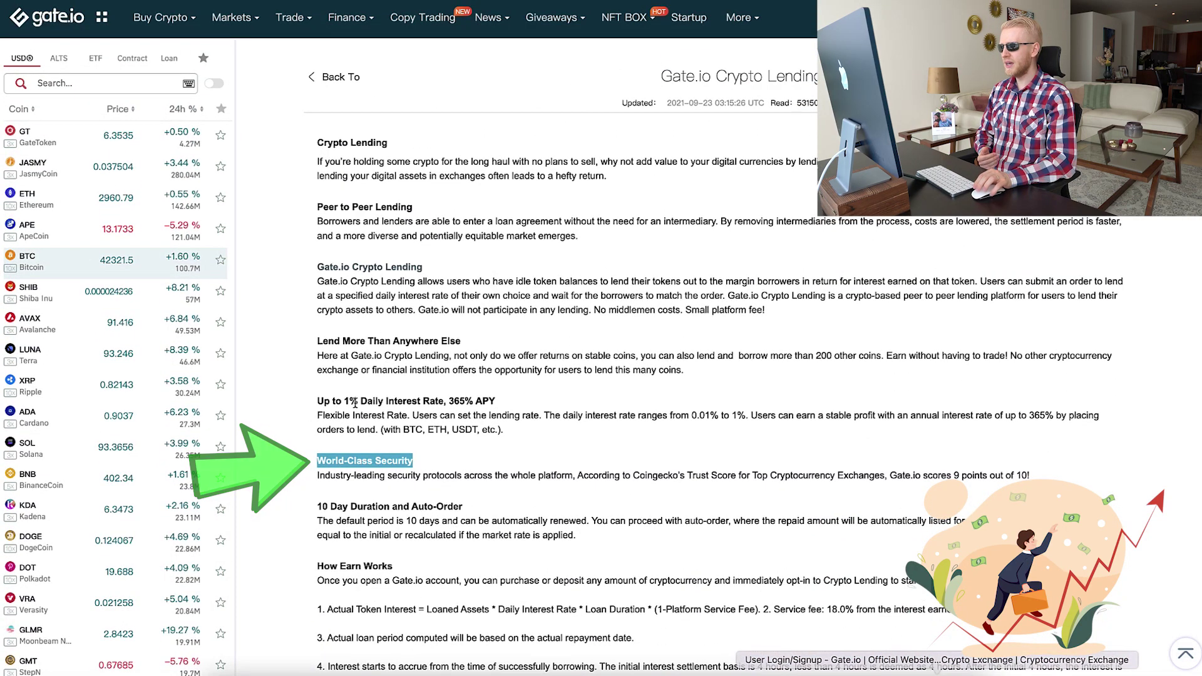
pyautogui.moveTo(454, 402); pyautogui.dragTo(516, 408)
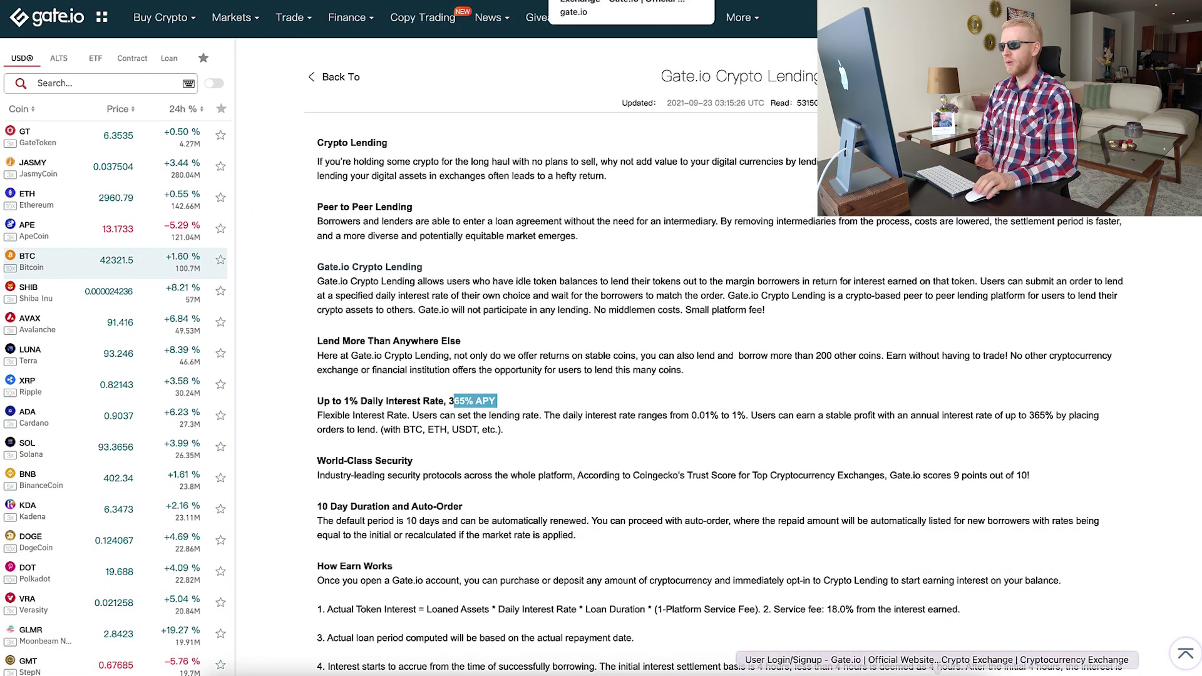
pyautogui.click(600, 2)
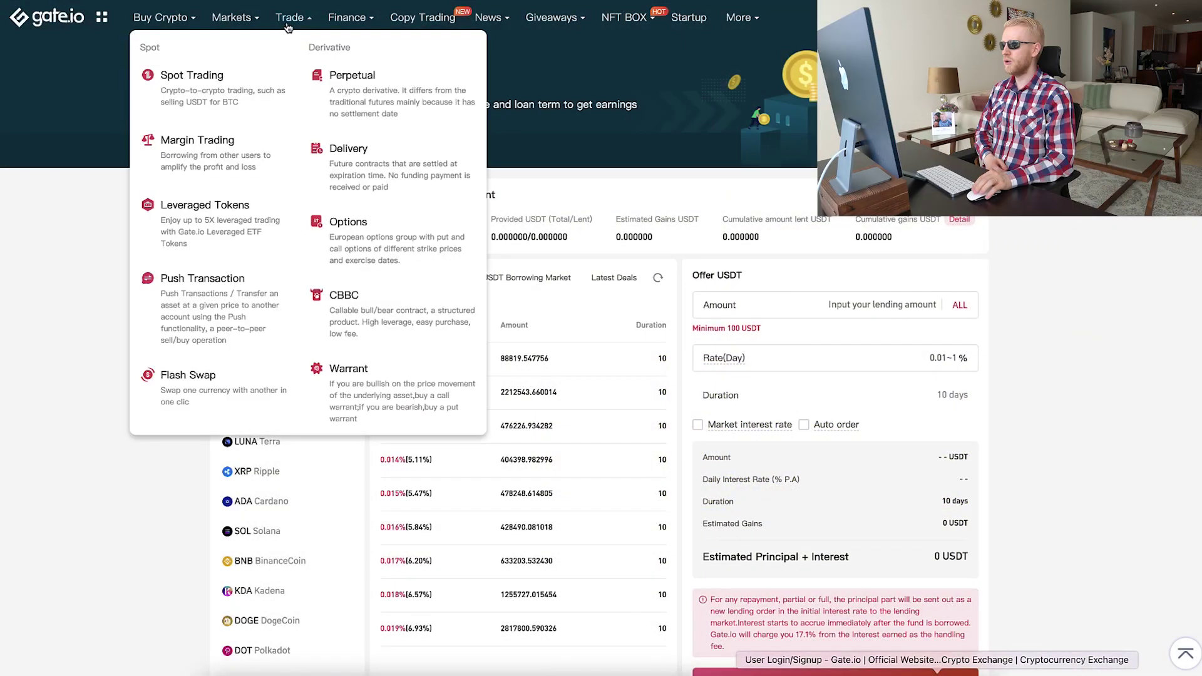
pyautogui.moveTo(351, 22)
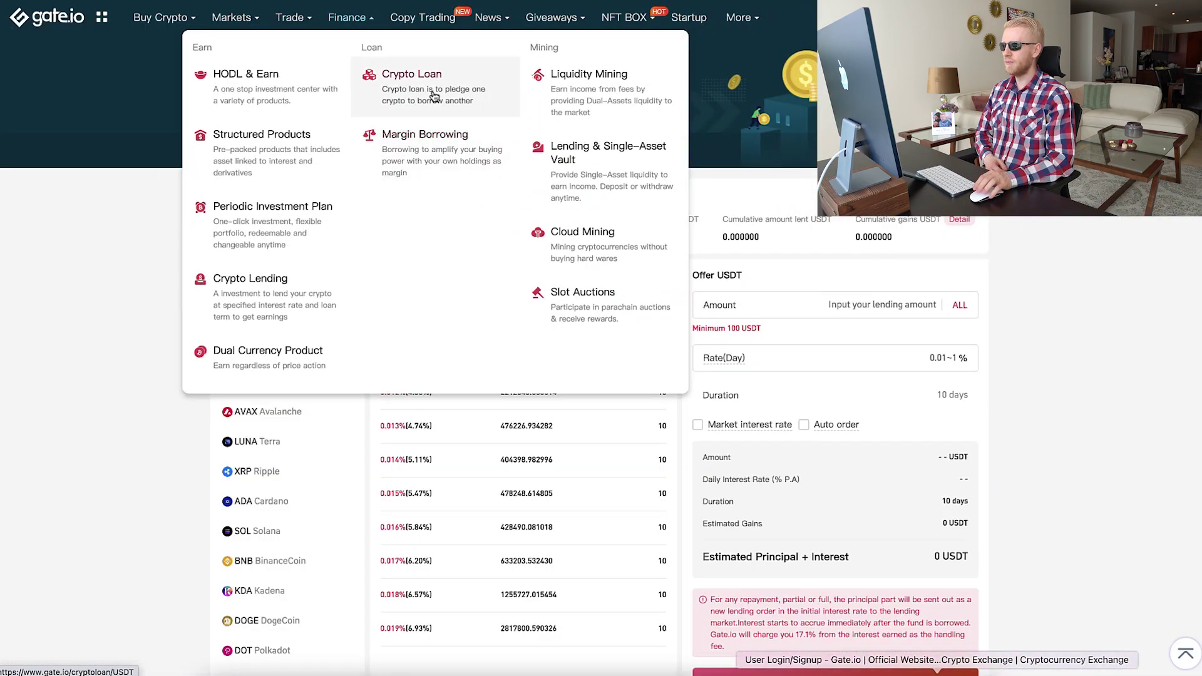
pyautogui.click(412, 148)
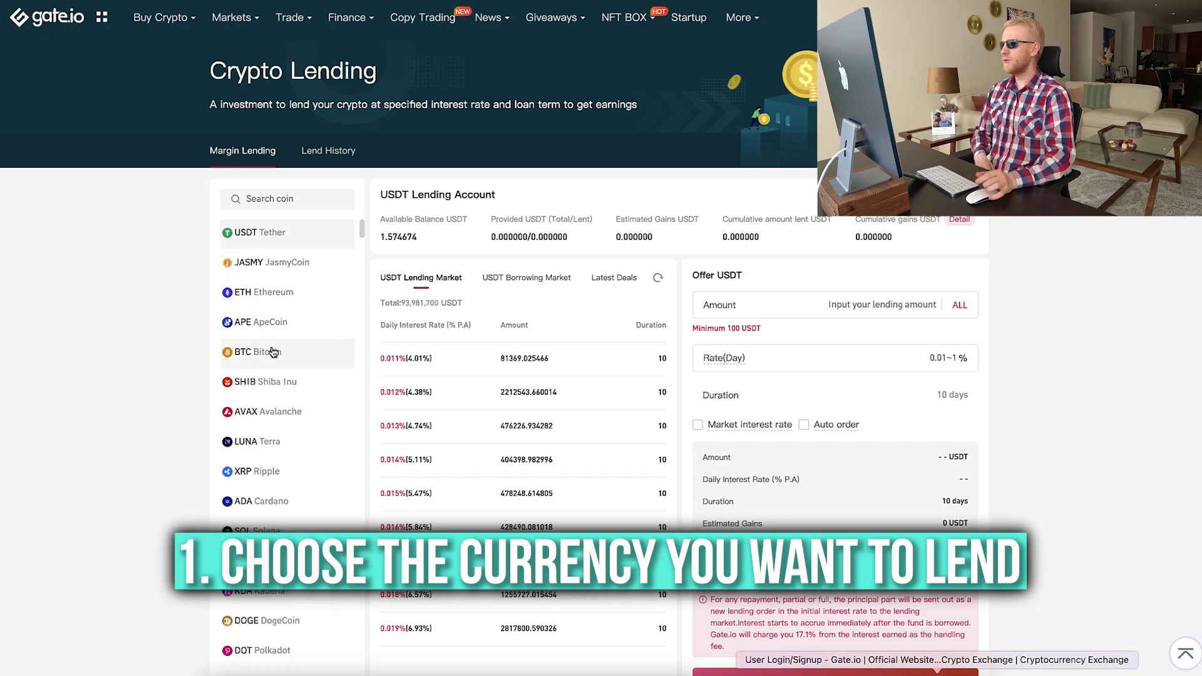
pyautogui.scroll(-15, 272, 352)
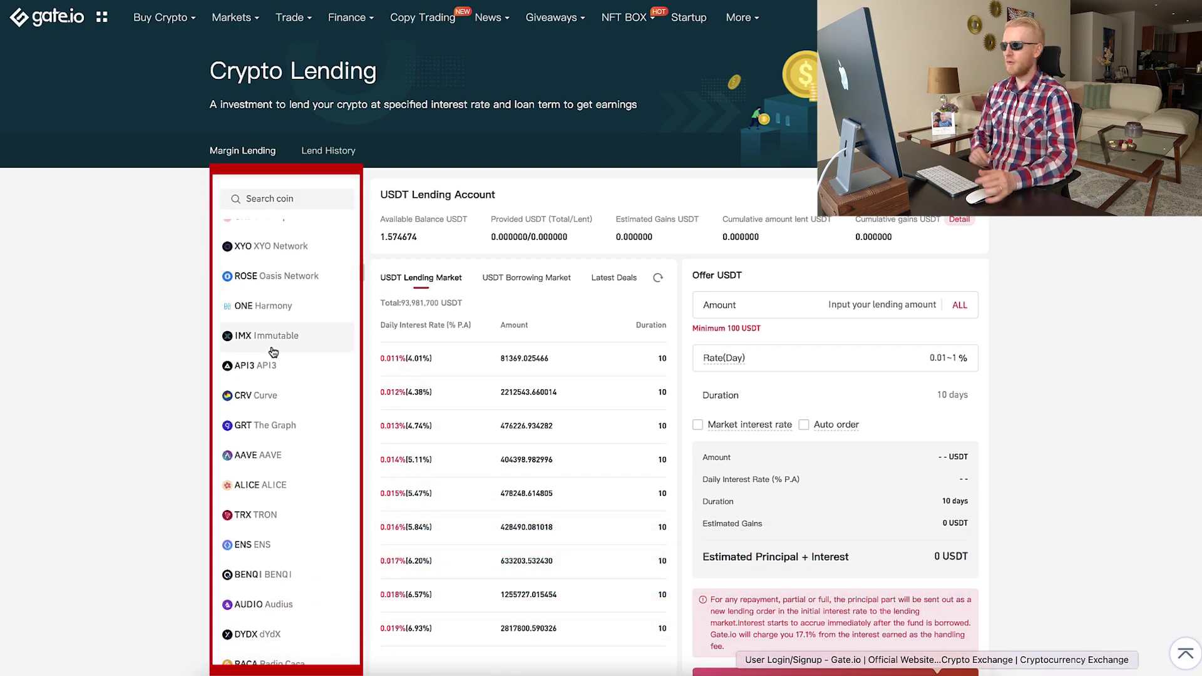
pyautogui.scroll(-5, 272, 352)
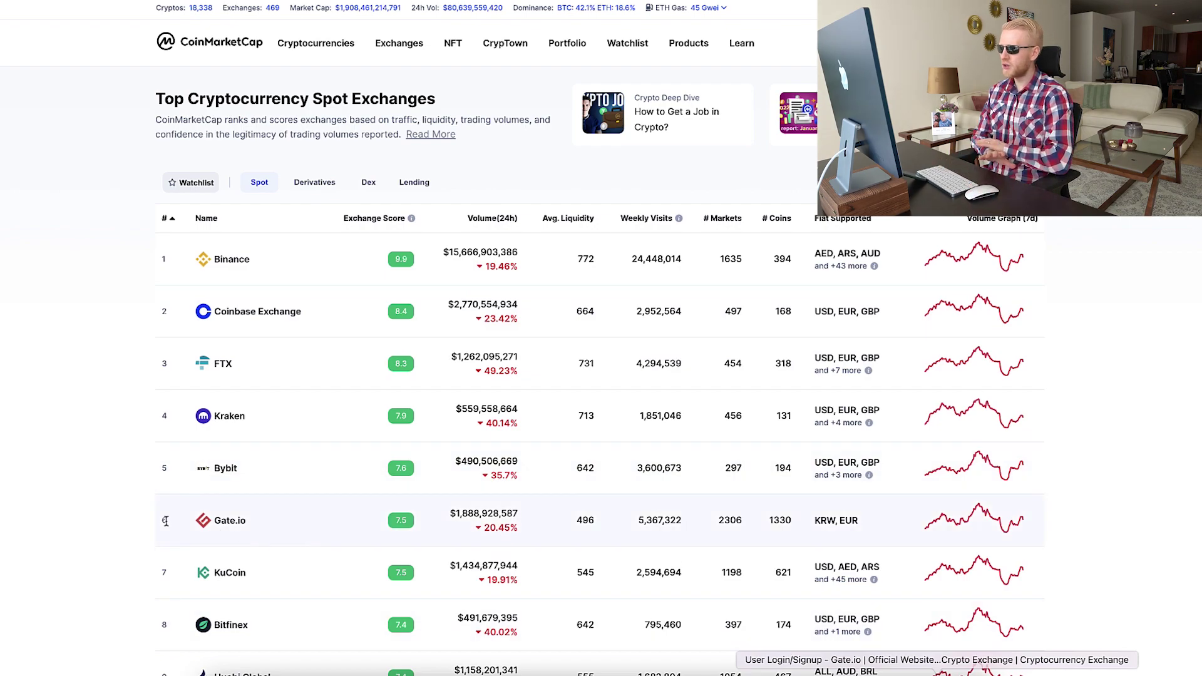
pyautogui.scroll(-2, 166, 520)
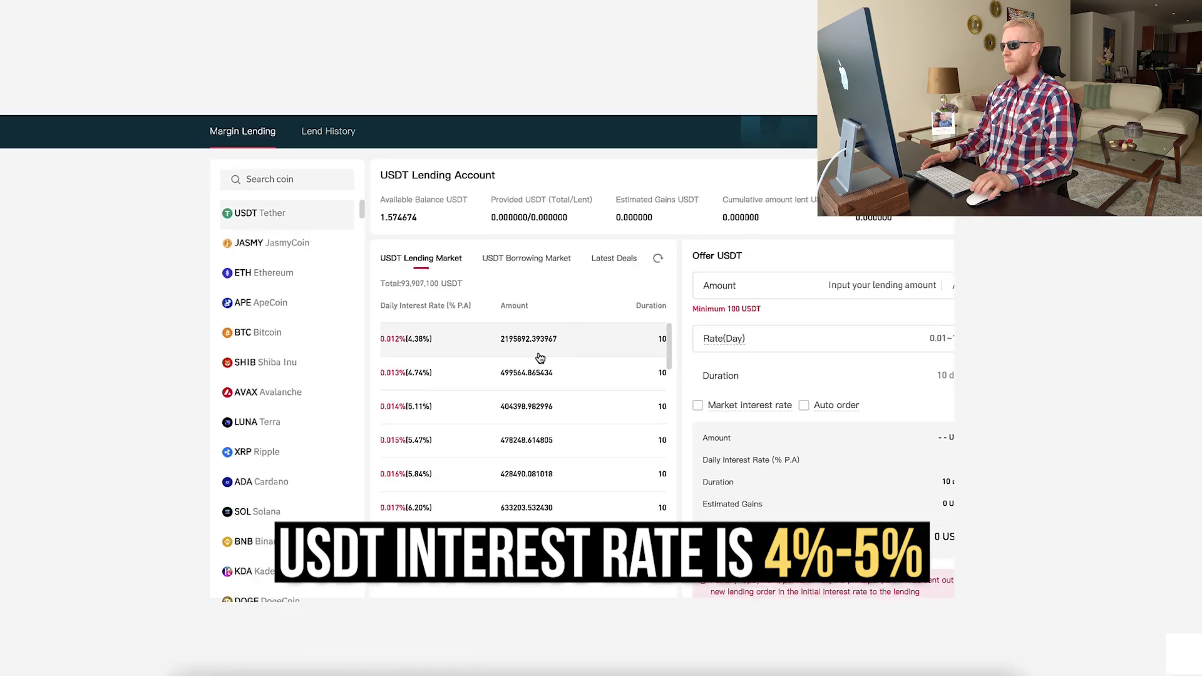
# Step: Check the Ethereum lending market, then switch to the Bitcoin market and scroll its offers
pyautogui.click(283, 287)
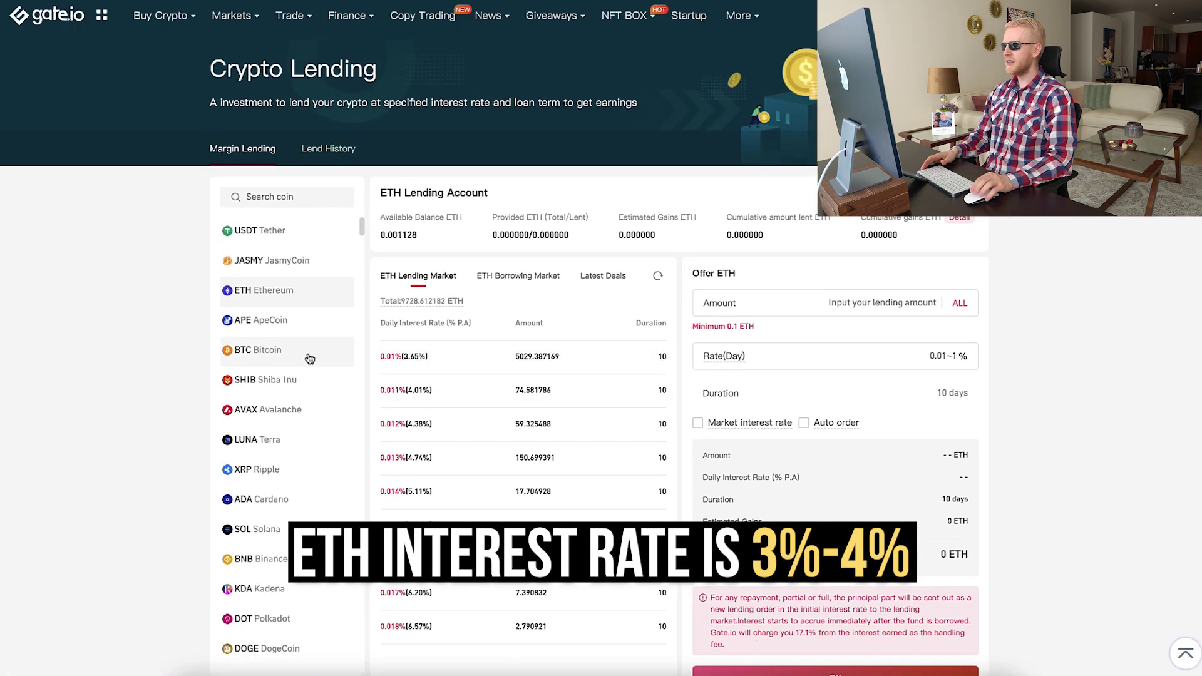
pyautogui.click(184, 313)
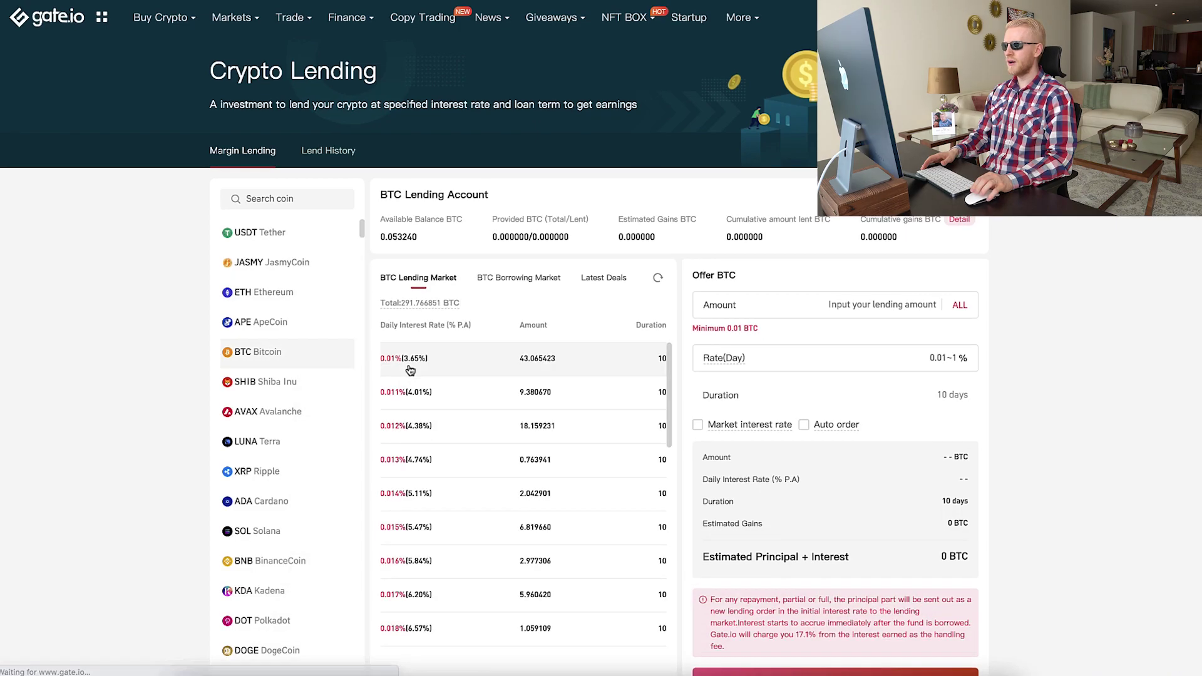
pyautogui.scroll(-1, 410, 370)
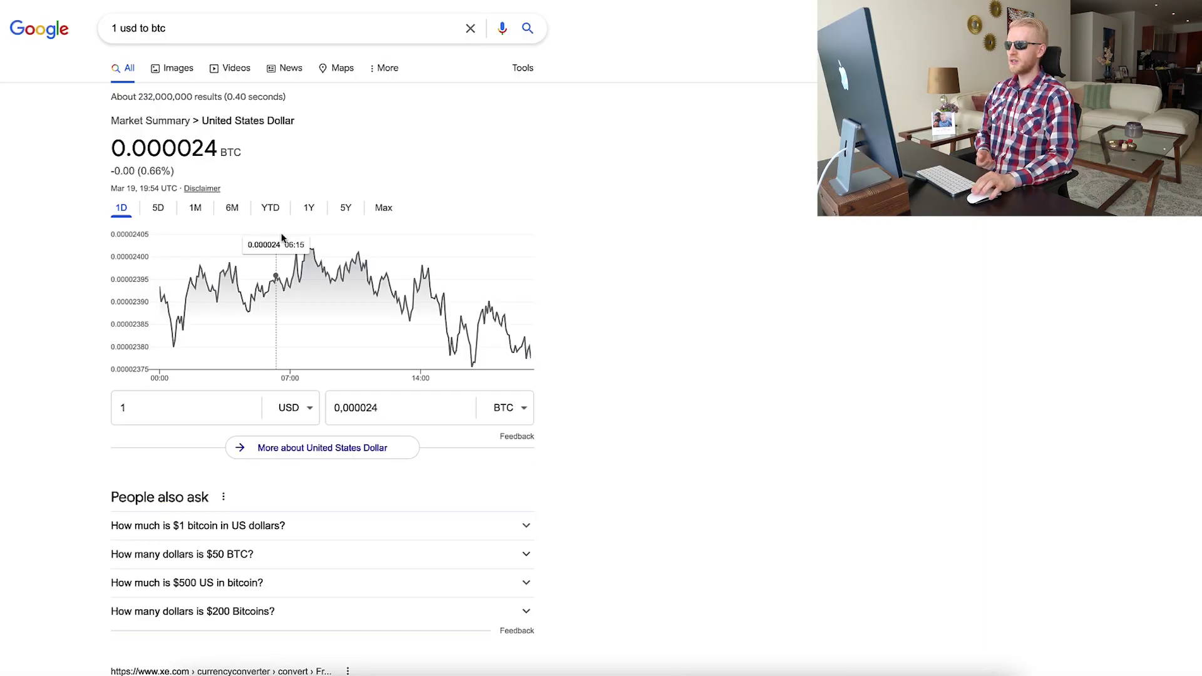
# Step: Show the five-year 1 USD to BTC chart, highlight the result, then view Shiba Inu lending
pyautogui.click(345, 207)
pyautogui.moveTo(93, 126); pyautogui.dragTo(599, 438)
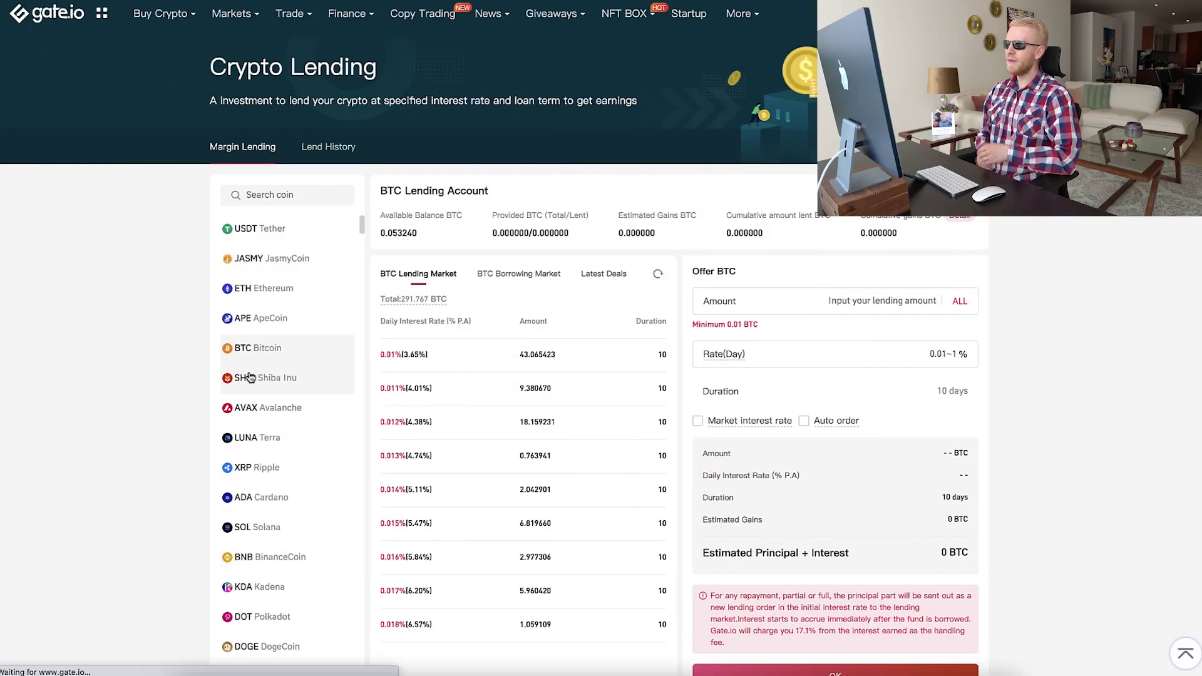
pyautogui.click(249, 377)
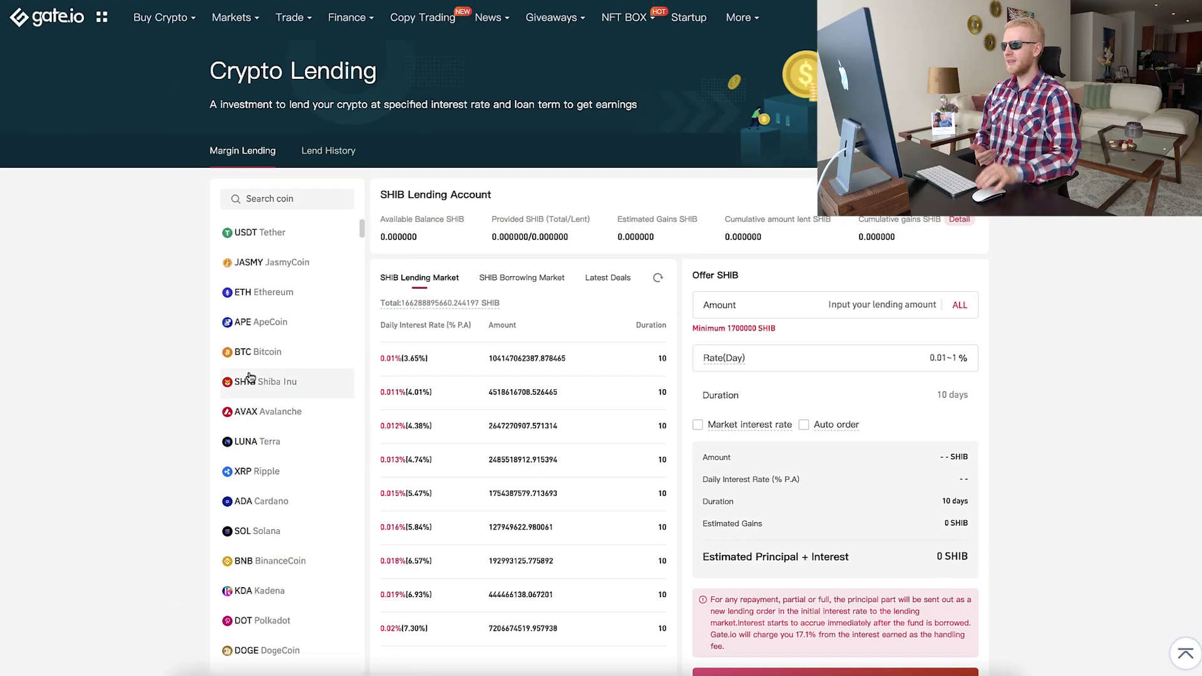
# Step: Compare the Avalanche lending market, then switch back to the Bitcoin market and scroll it
pyautogui.click(268, 414)
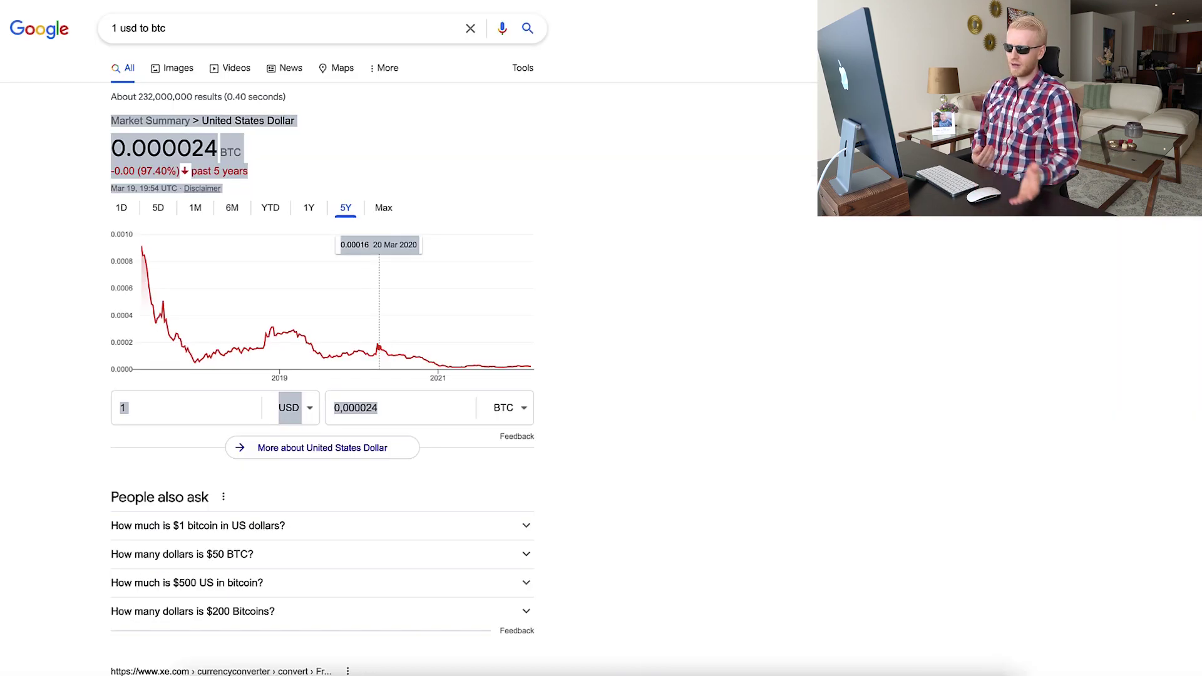
pyautogui.moveTo(214, 149); pyautogui.dragTo(322, 152)
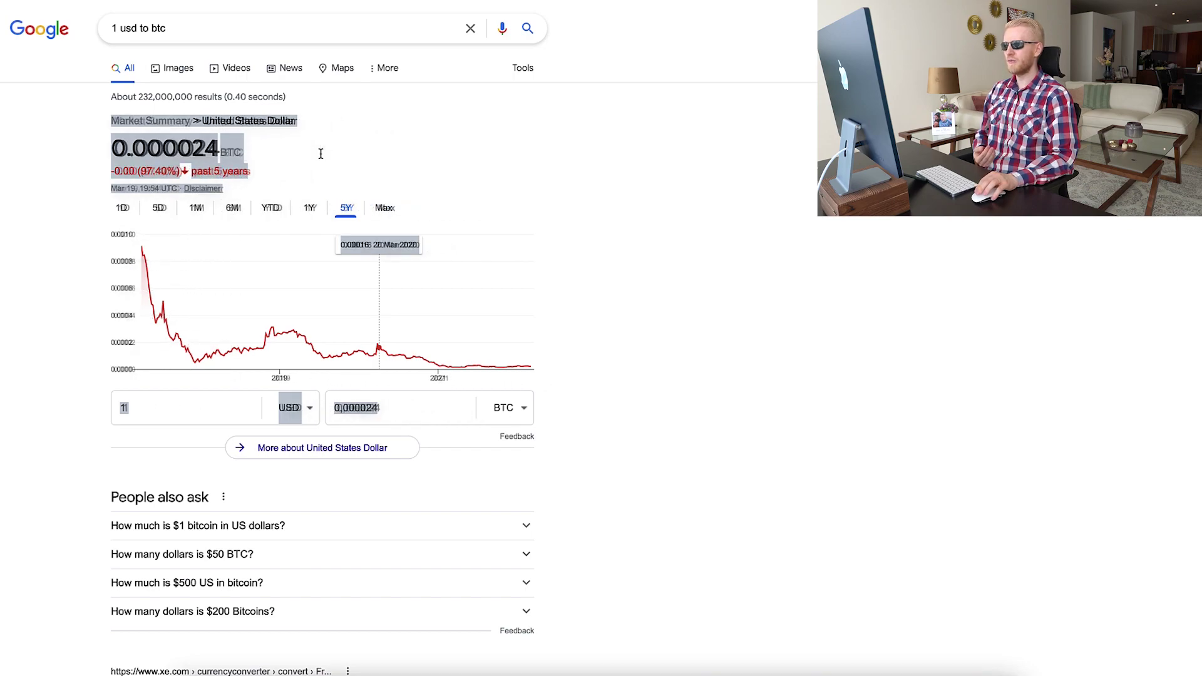
pyautogui.click(321, 152)
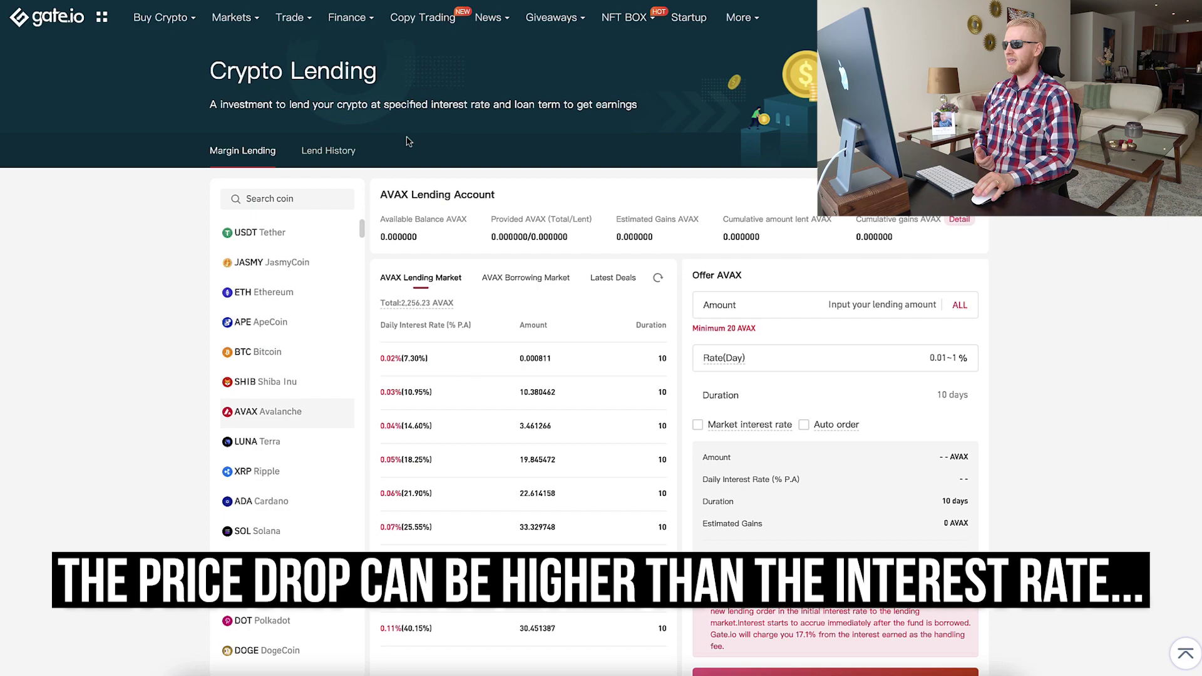
pyautogui.click(257, 352)
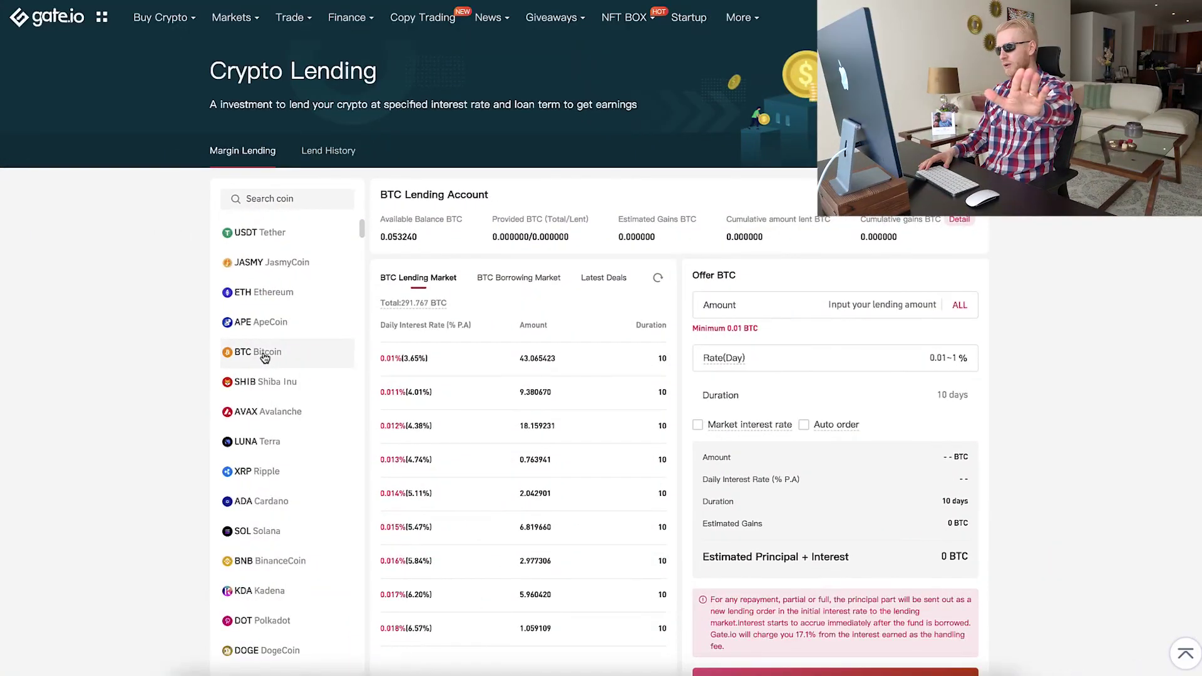
pyautogui.scroll(-15, 264, 357)
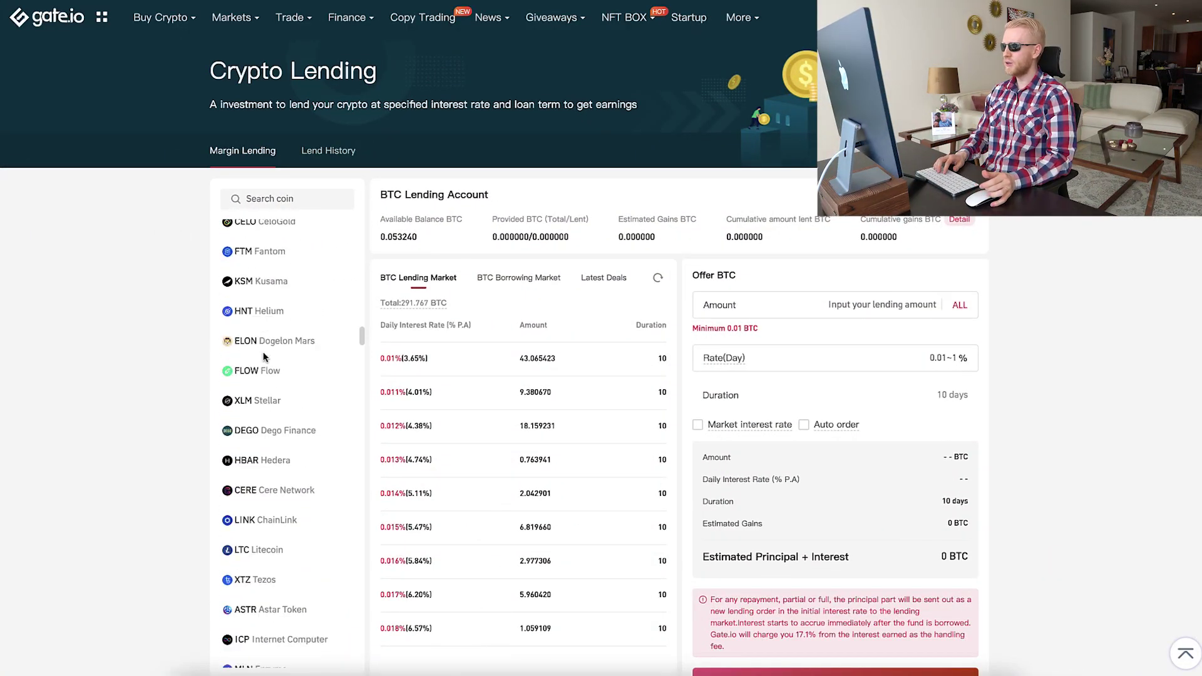
pyautogui.scroll(15, 264, 358)
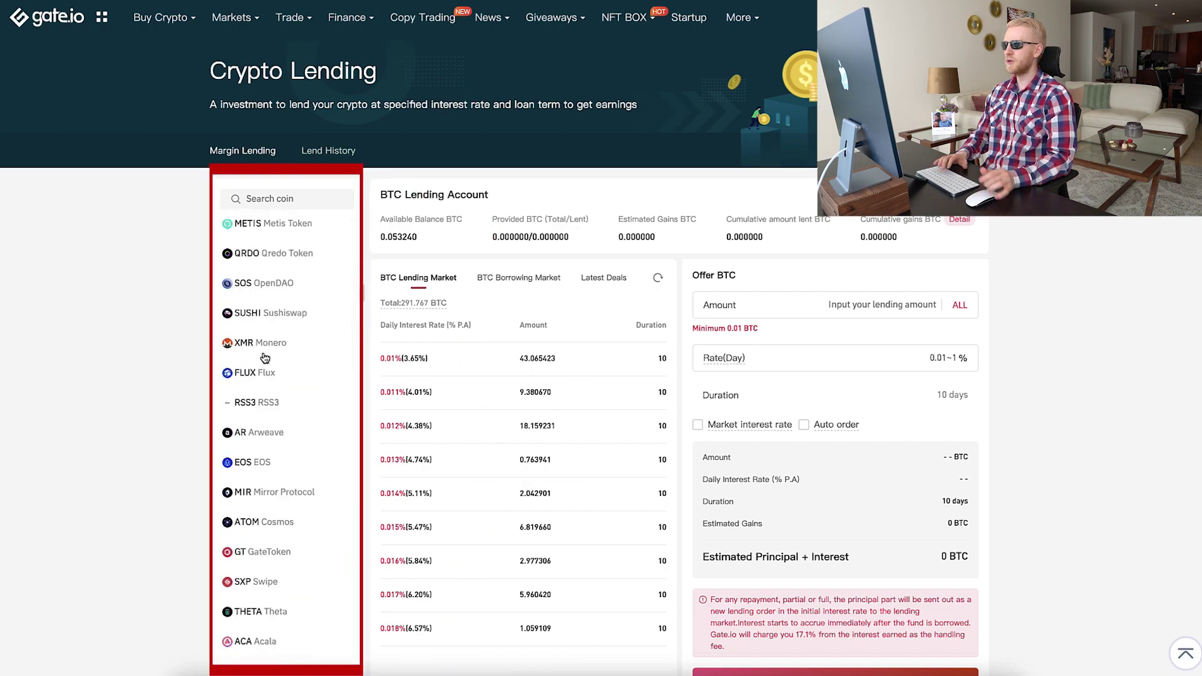
pyautogui.scroll(5, 265, 358)
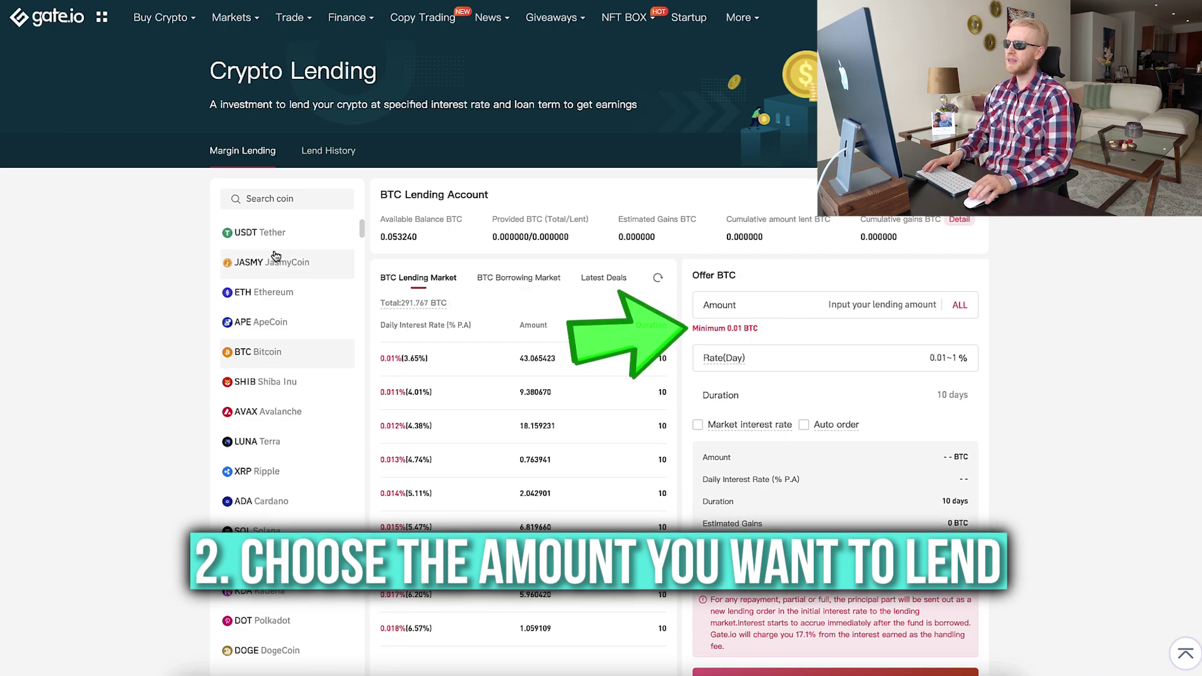
pyautogui.click(282, 234)
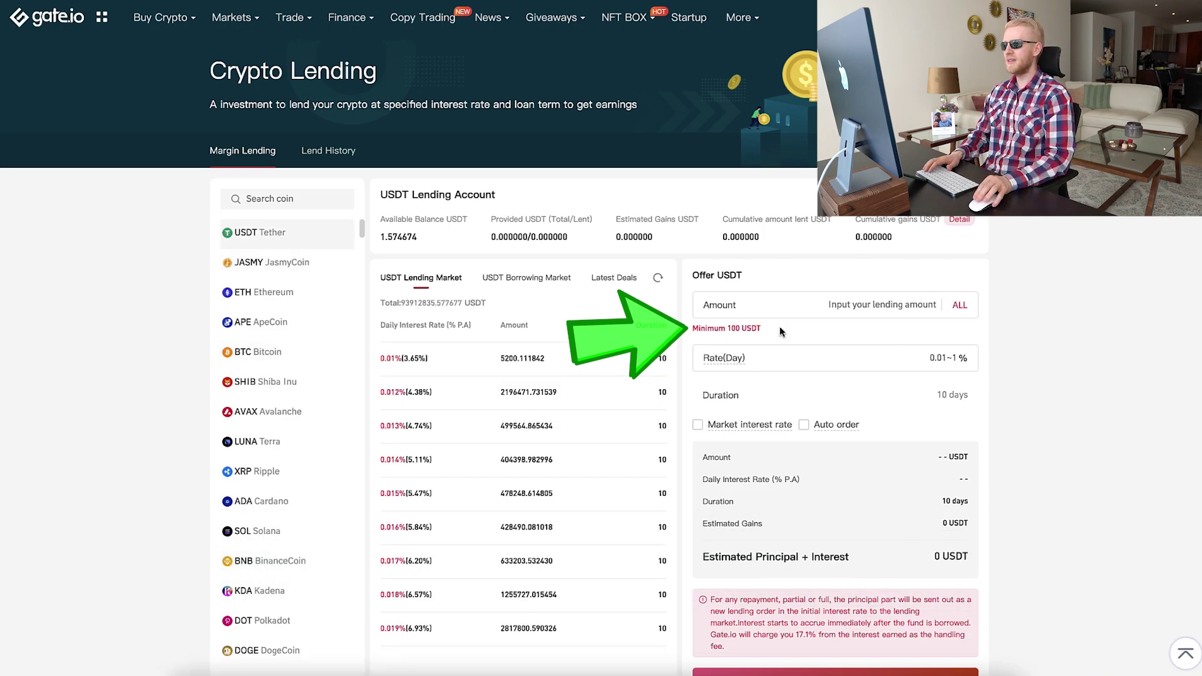
pyautogui.moveTo(780, 332); pyautogui.dragTo(706, 328)
pyautogui.click(273, 301)
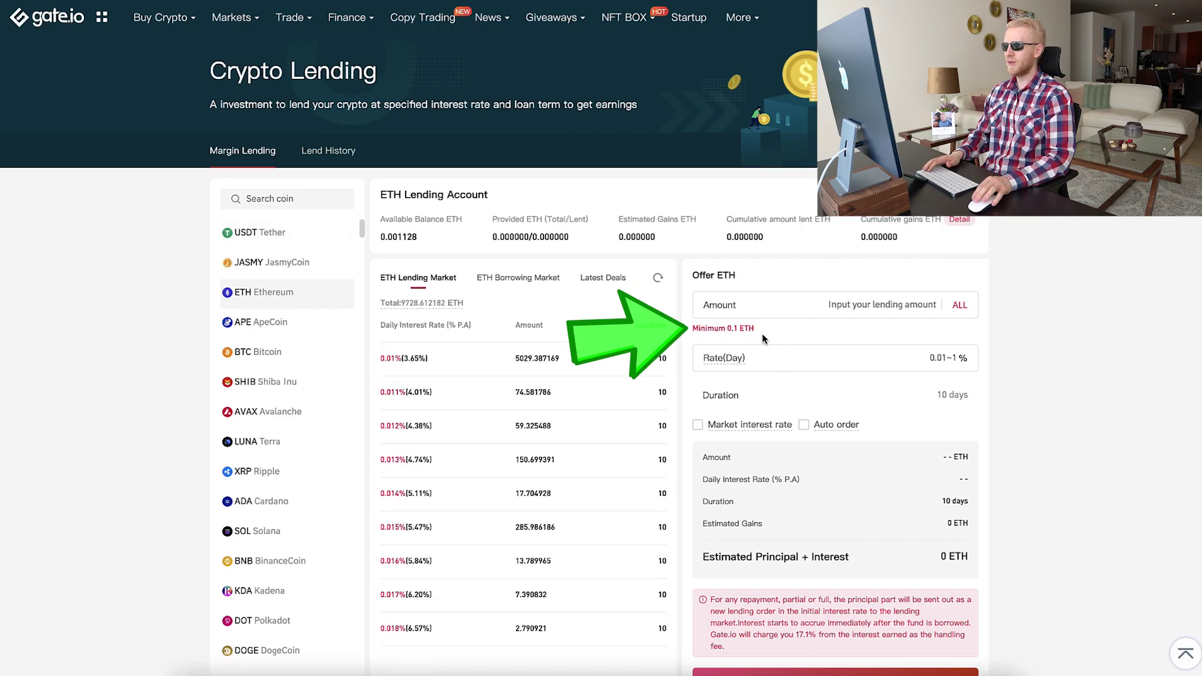
pyautogui.click(309, 358)
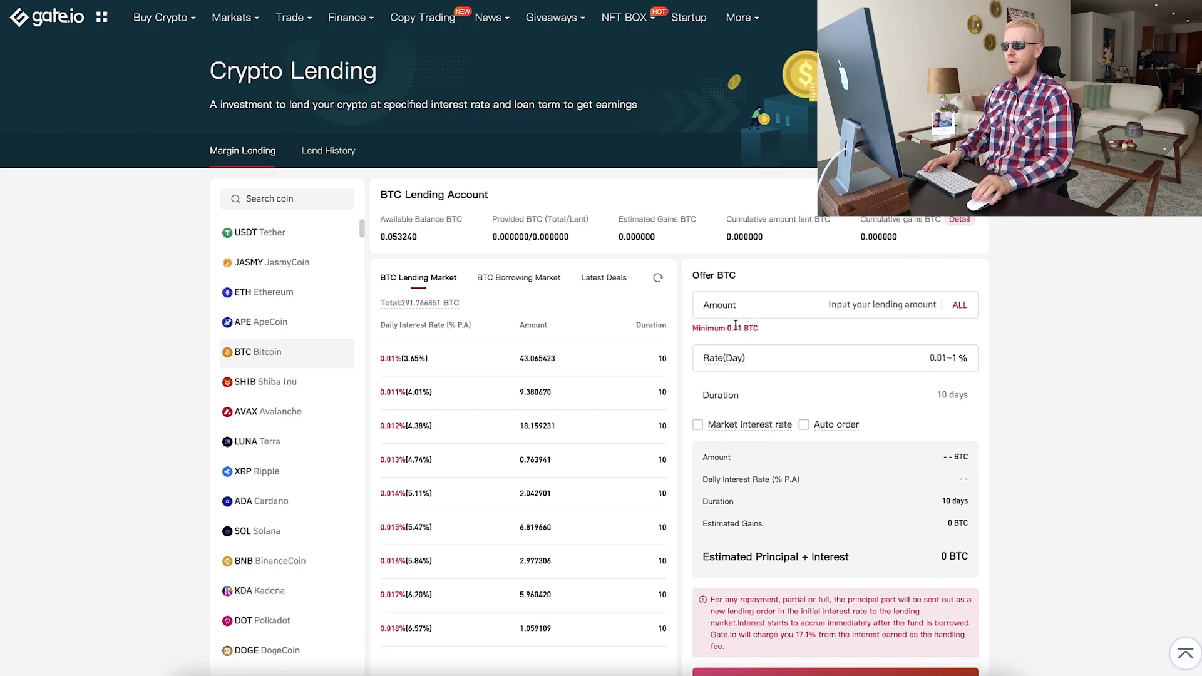
# Step: Enter 0.01 BTC as the amount and 0.01% as the daily rate, keeping 10 days
pyautogui.write('0.01')
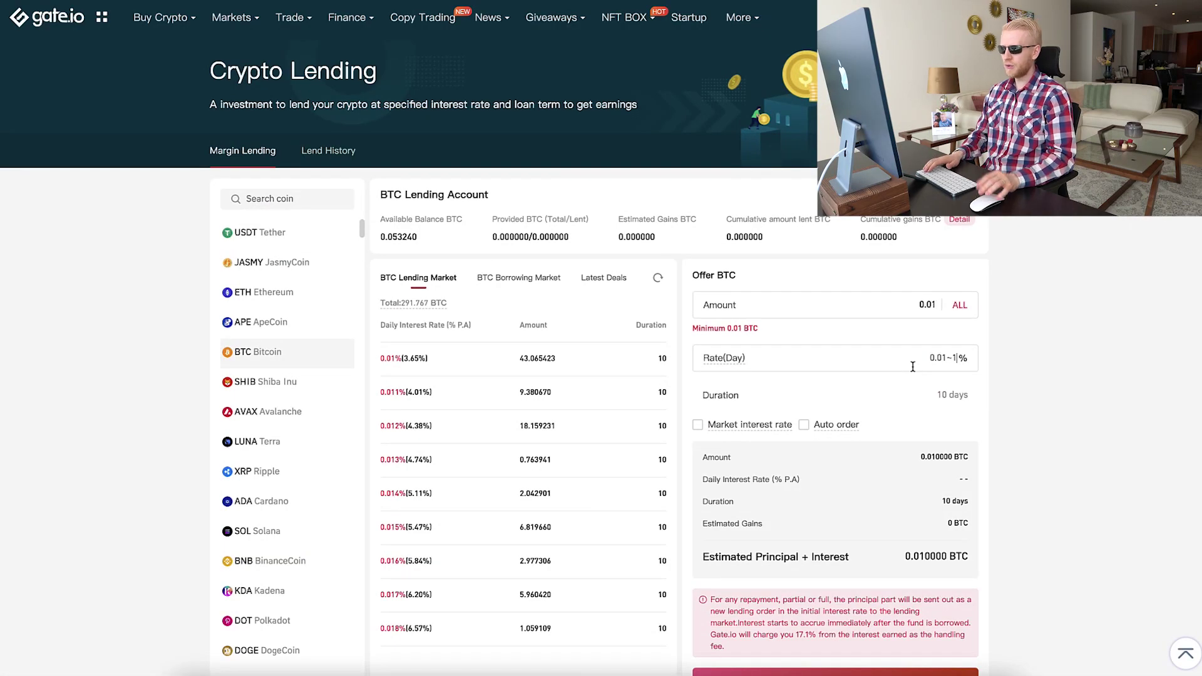
pyautogui.write('1')
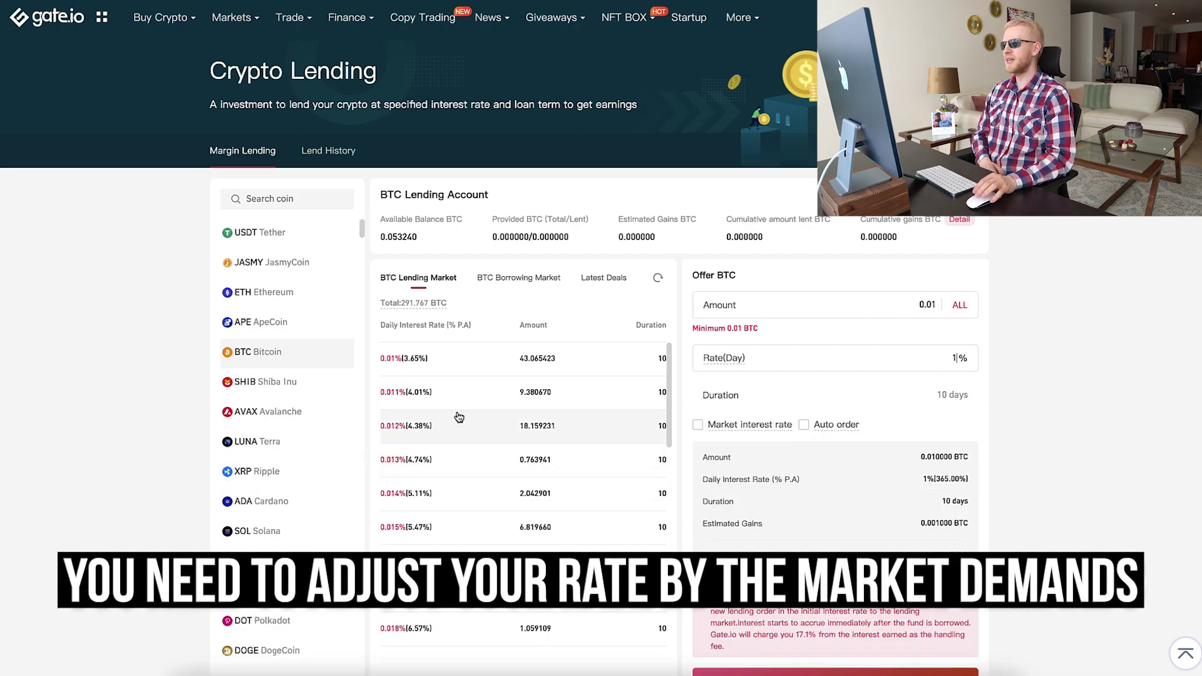
pyautogui.scroll(-1, 459, 418)
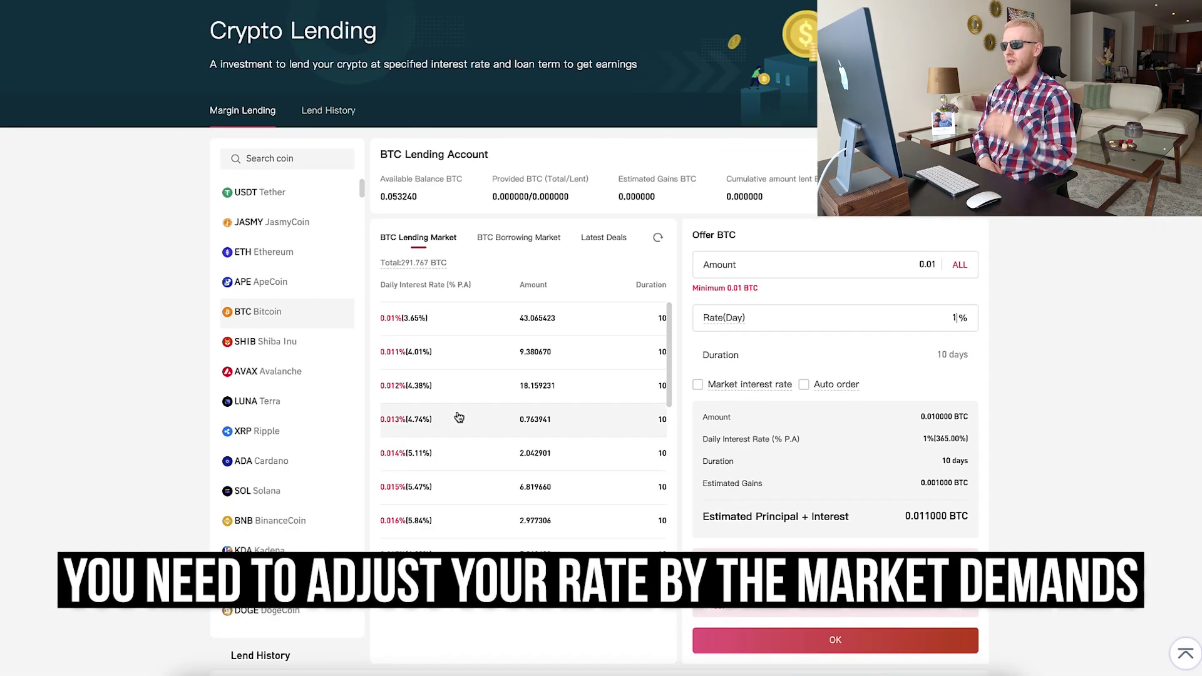
pyautogui.press('BackSpace')
pyautogui.write('0.0')
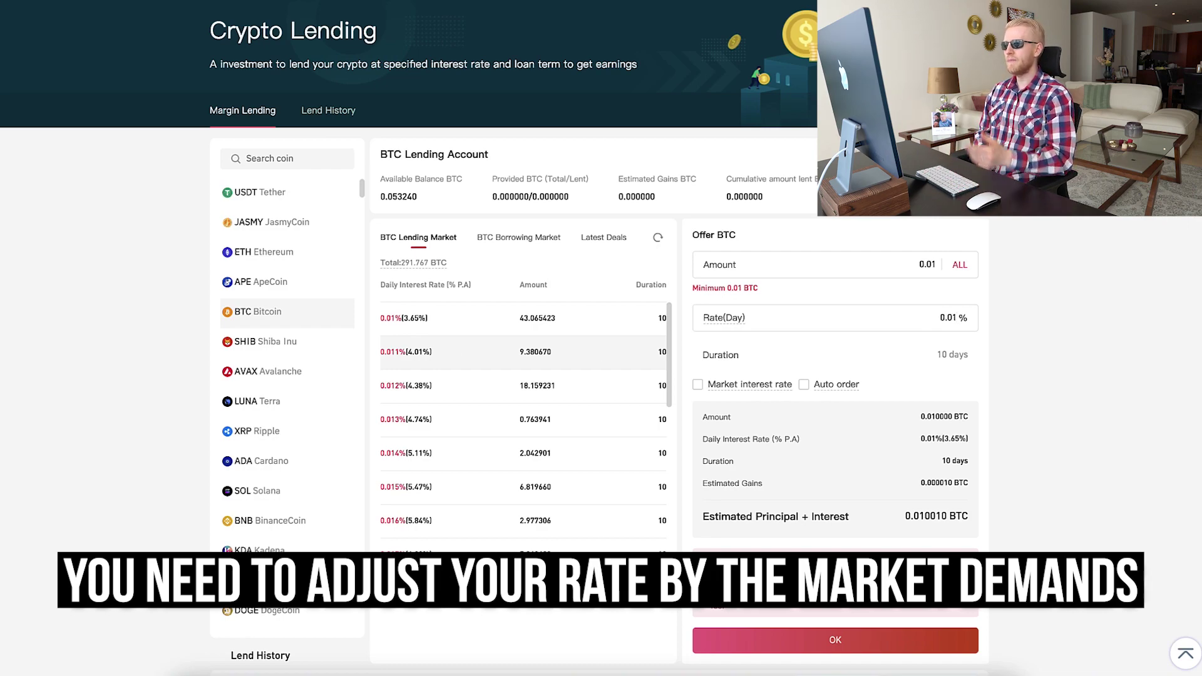
pyautogui.moveTo(863, 327); pyautogui.dragTo(860, 346)
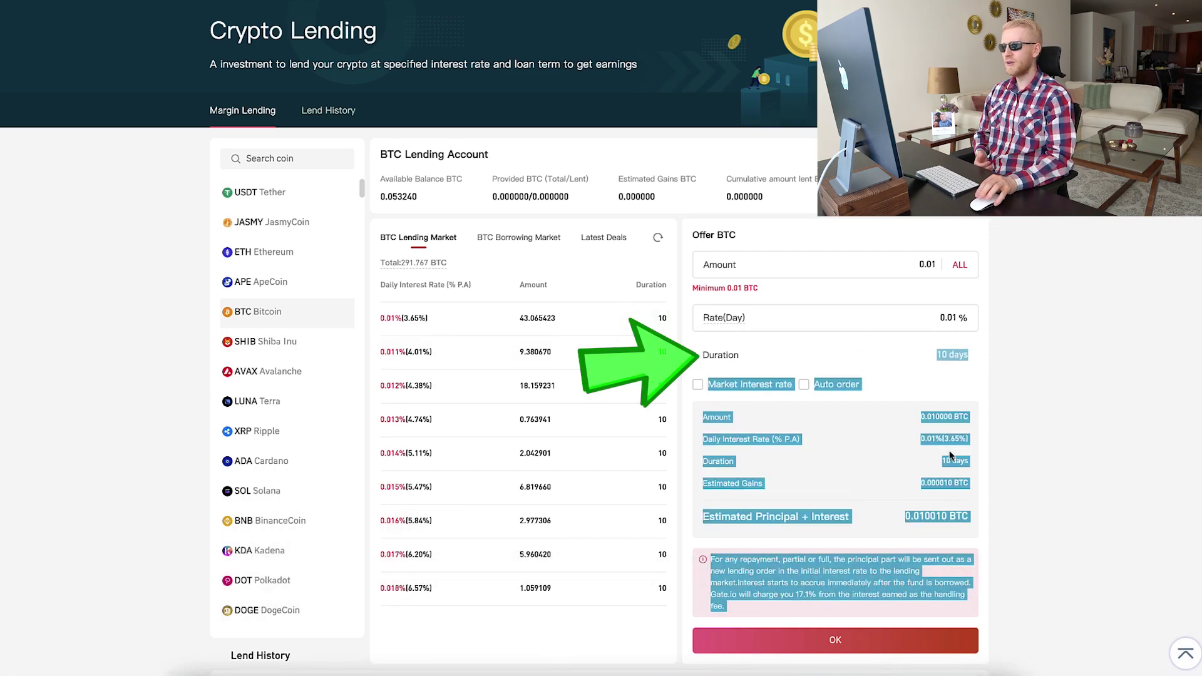
pyautogui.click(945, 516)
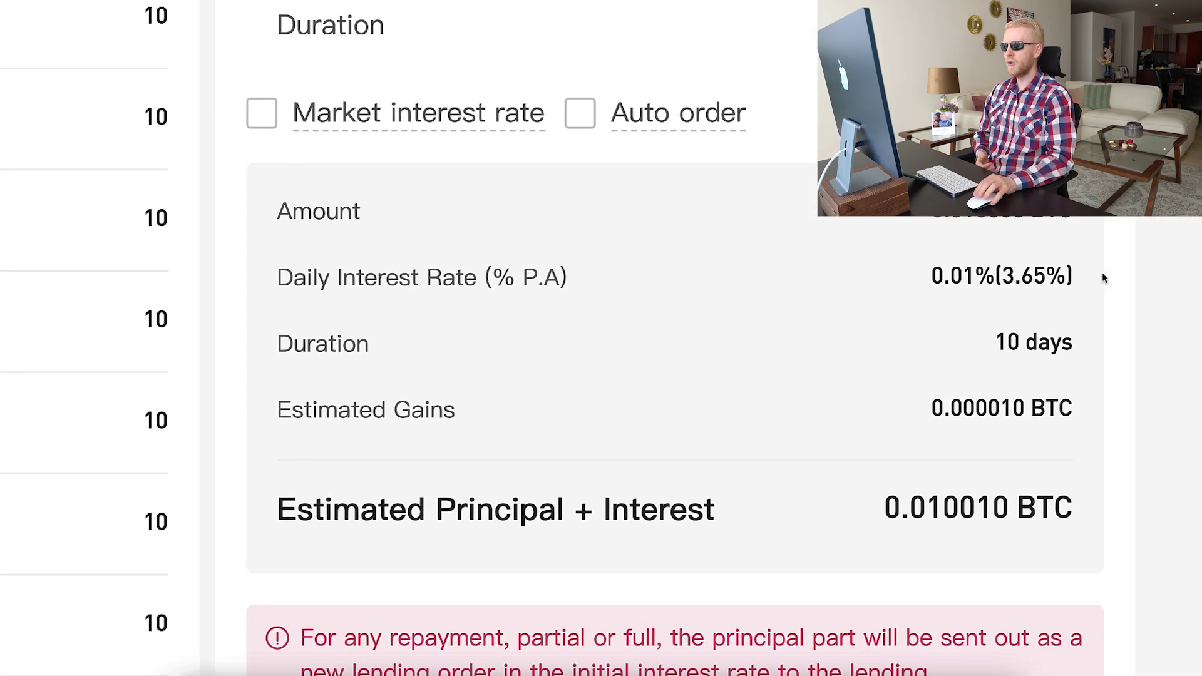
pyautogui.moveTo(1103, 278); pyautogui.dragTo(927, 278)
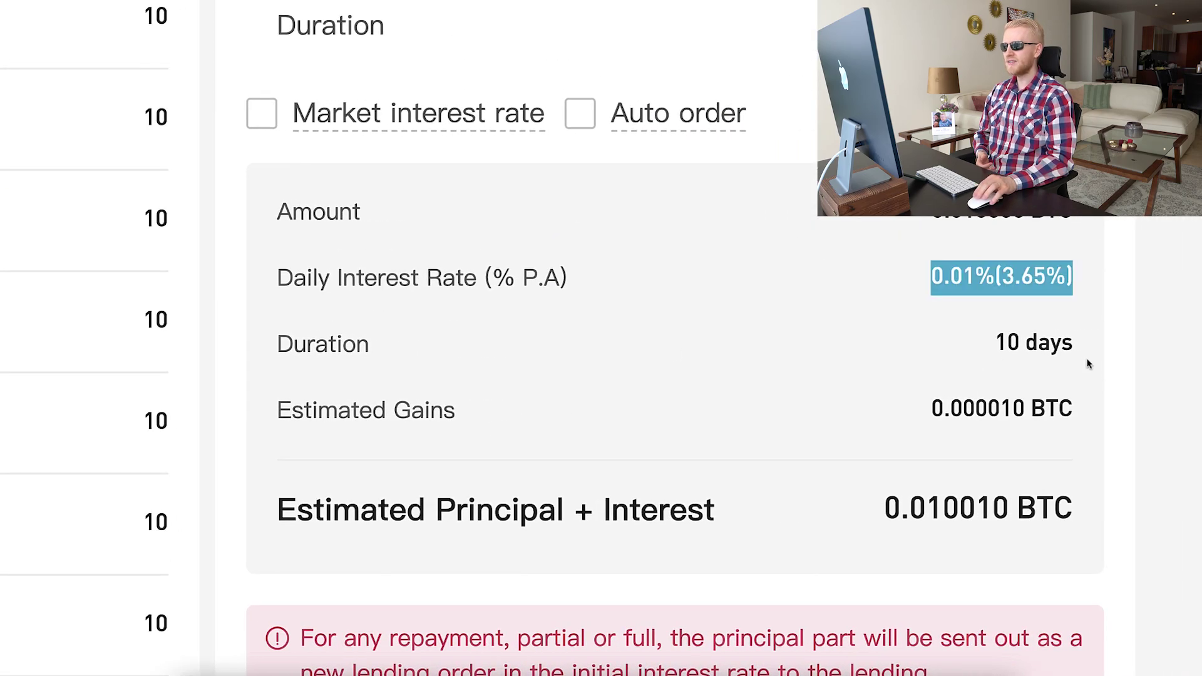
pyautogui.moveTo(1087, 364); pyautogui.dragTo(909, 362)
pyautogui.moveTo(1061, 414); pyautogui.dragTo(776, 408)
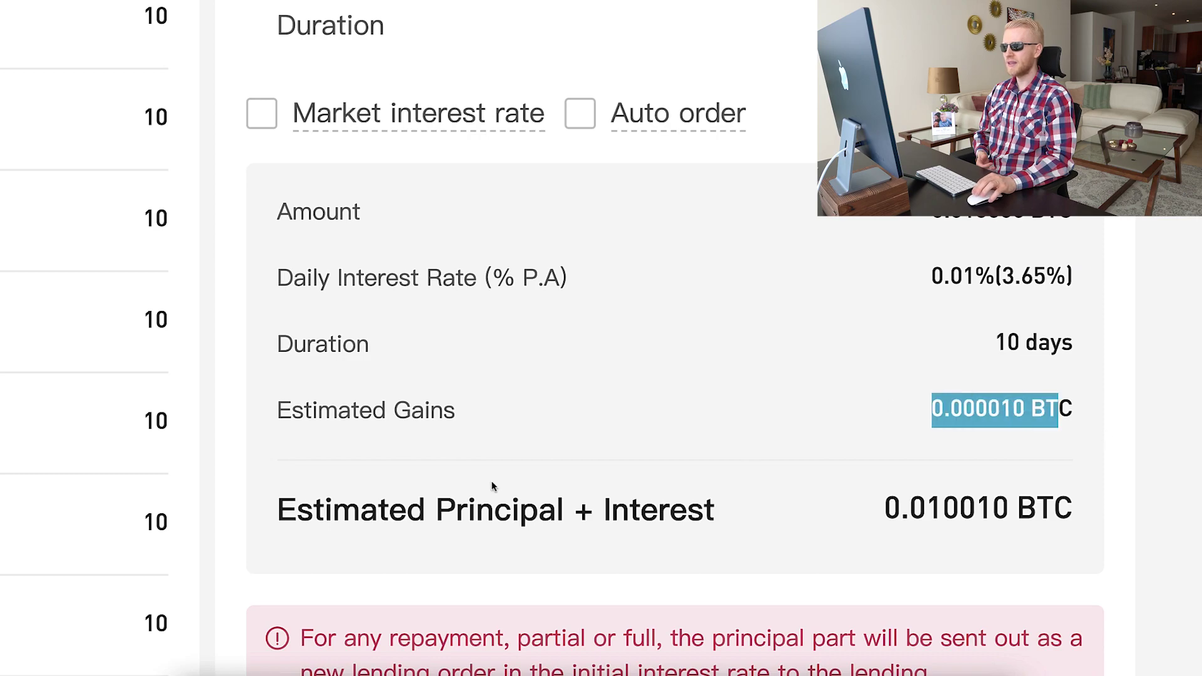
pyautogui.moveTo(296, 509); pyautogui.dragTo(934, 670)
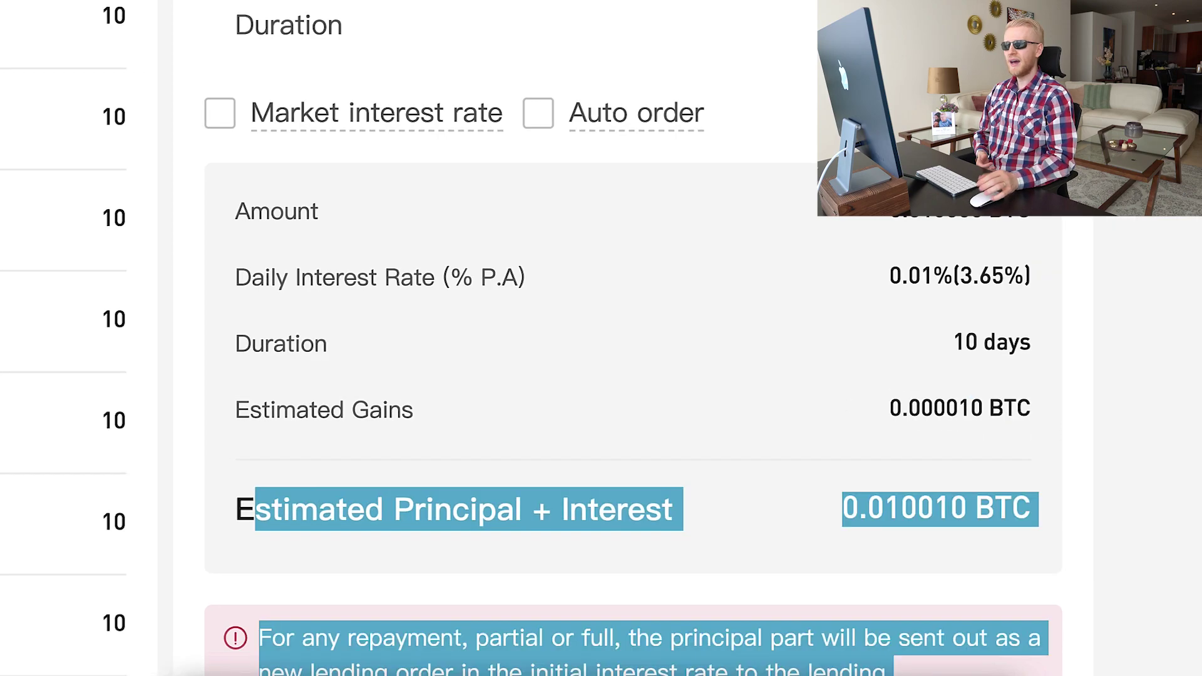
pyautogui.click(1144, 506)
pyautogui.moveTo(795, 515); pyautogui.dragTo(964, 514)
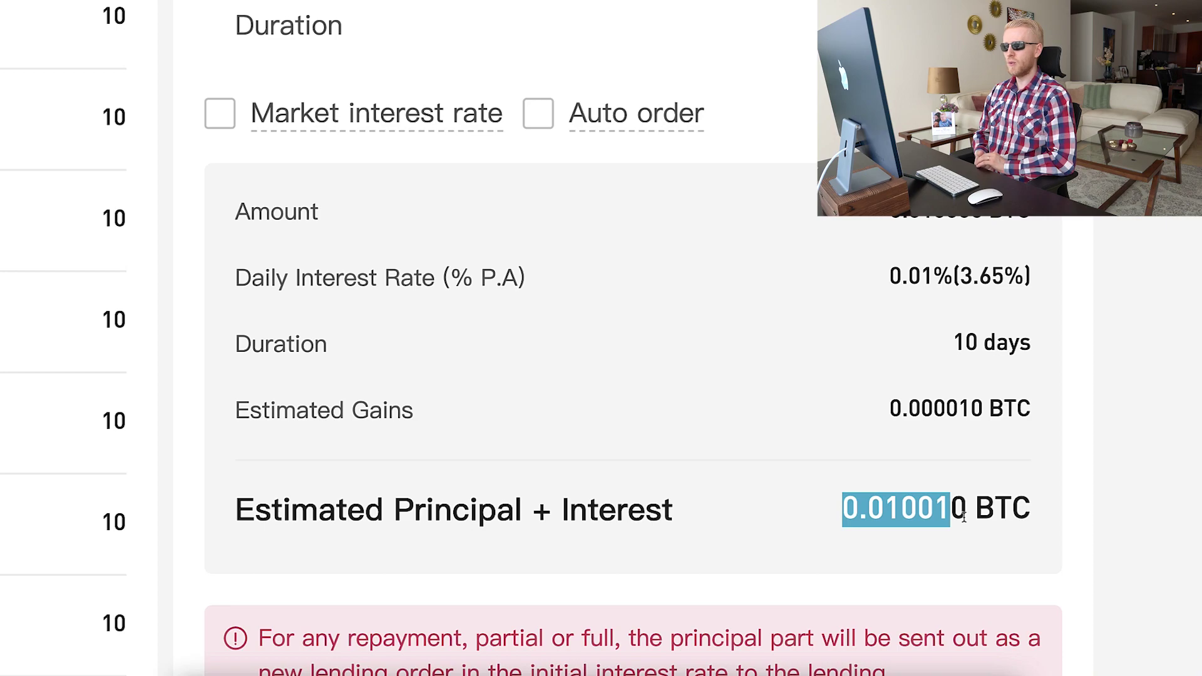
pyautogui.tripleClick(998, 514)
pyautogui.click(760, 501)
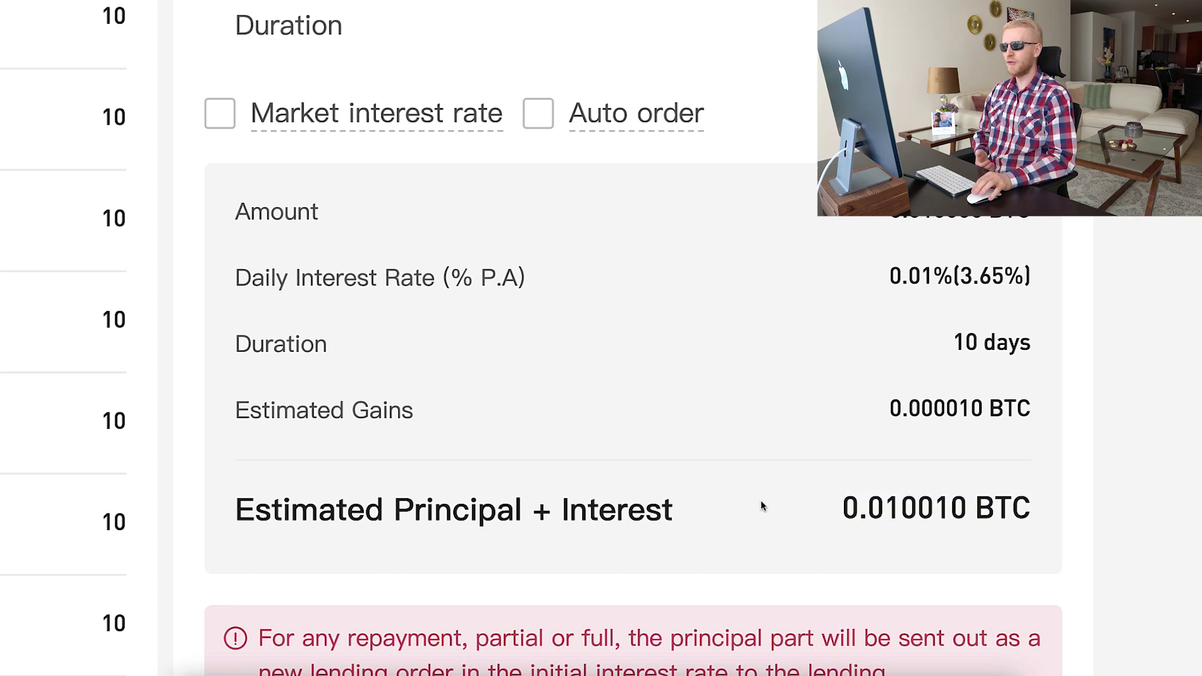
pyautogui.scroll(-6, 761, 501)
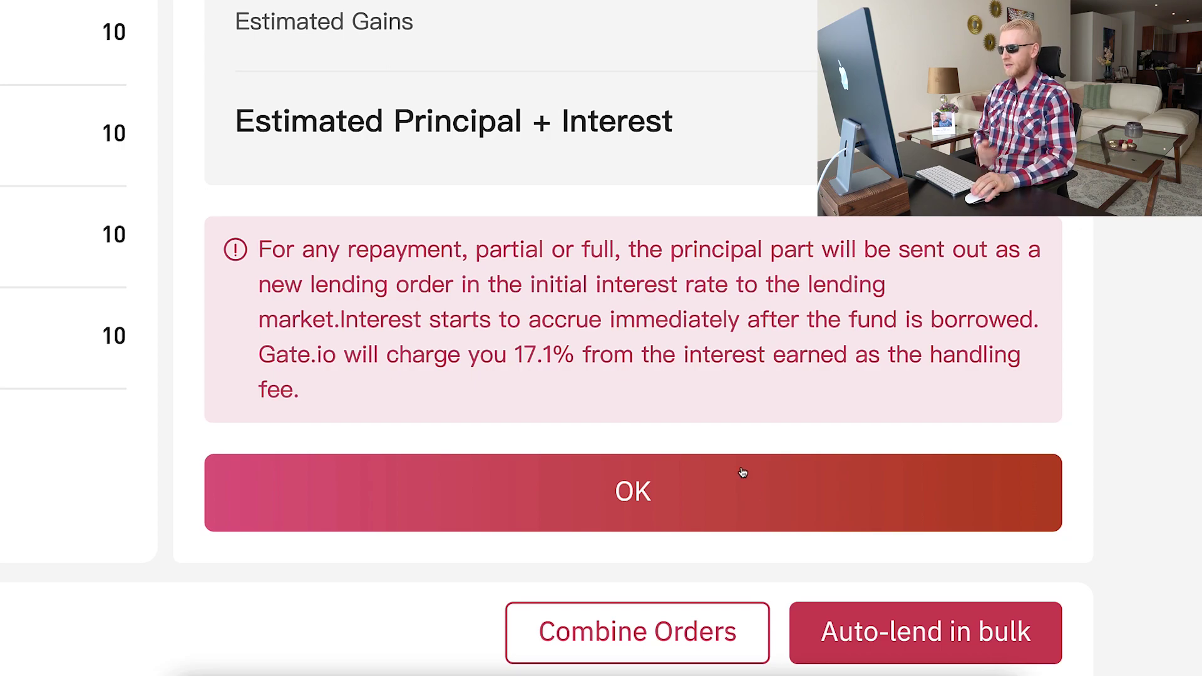
pyautogui.moveTo(739, 432); pyautogui.dragTo(271, 250)
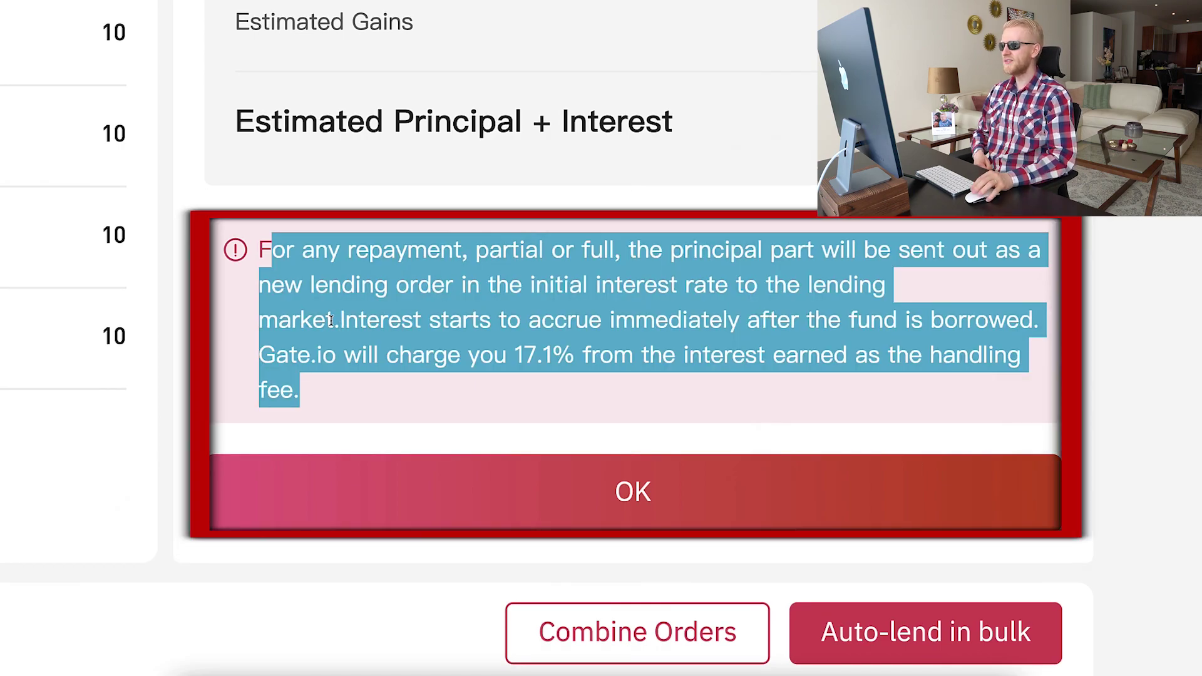
pyautogui.moveTo(631, 387); pyautogui.dragTo(362, 275)
pyautogui.doubleClick(358, 274)
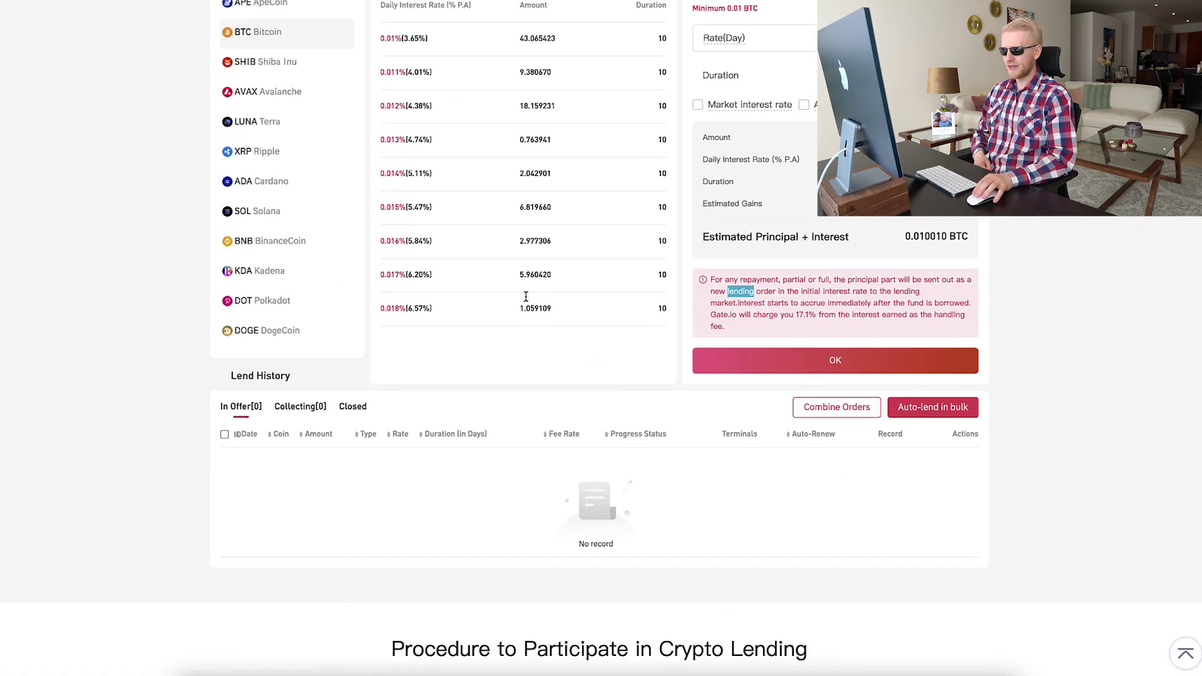
pyautogui.click(272, 317)
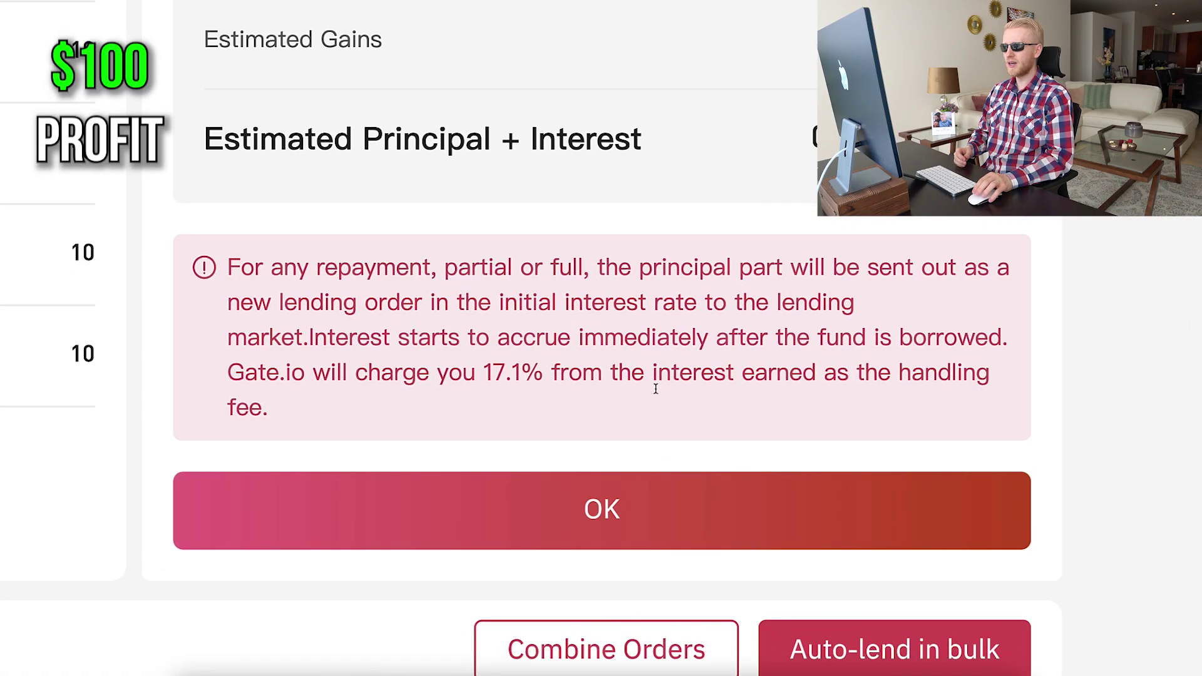
# Step: Check the 17.1% handling fee, then submit the 0.01 BTC lending offer
pyautogui.moveTo(798, 314); pyautogui.dragTo(816, 319)
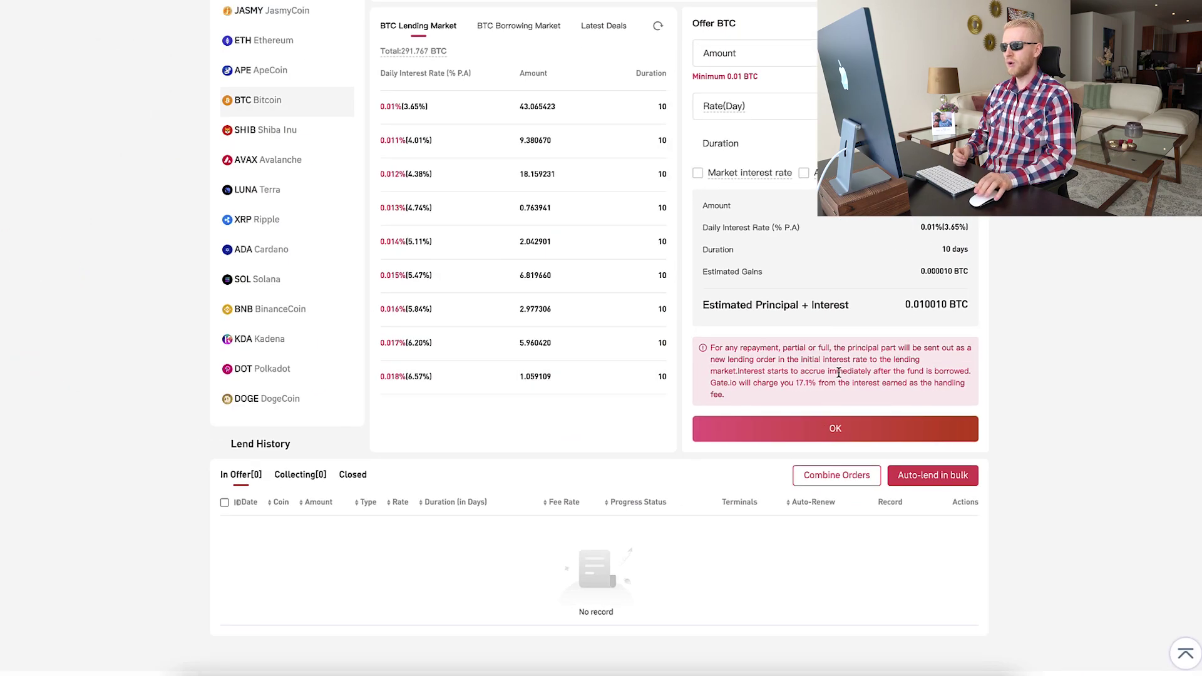
pyautogui.click(614, 339)
pyautogui.scroll(2, 615, 338)
pyautogui.scroll(1, 839, 372)
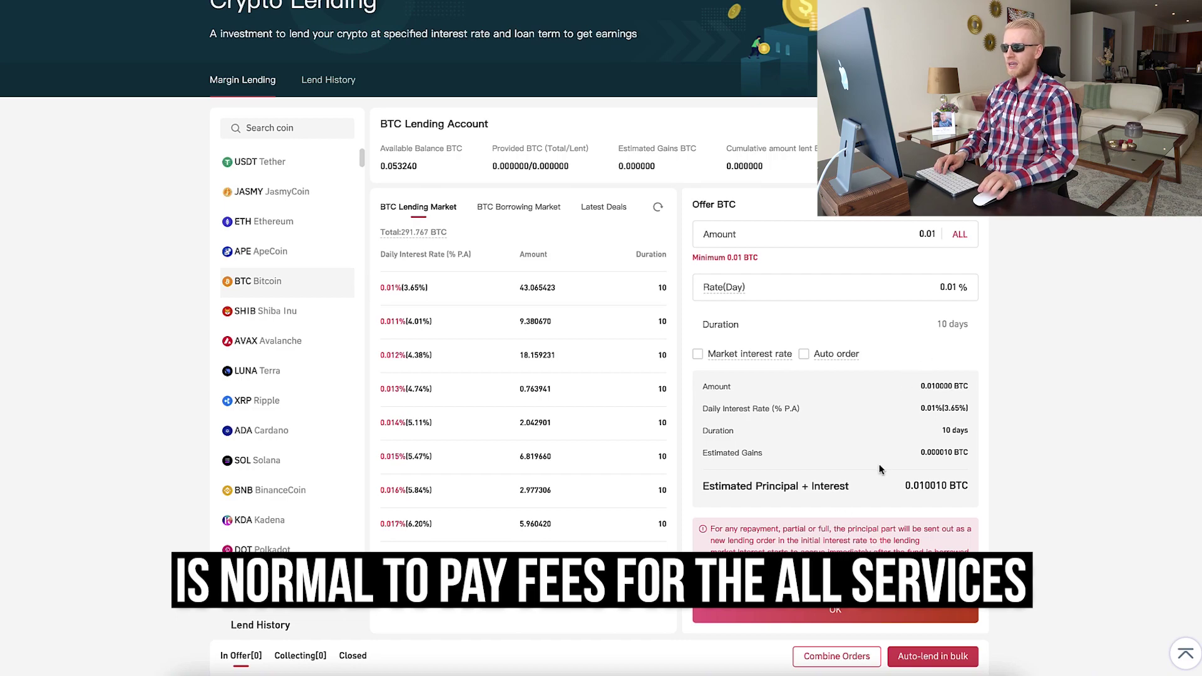
pyautogui.click(912, 618)
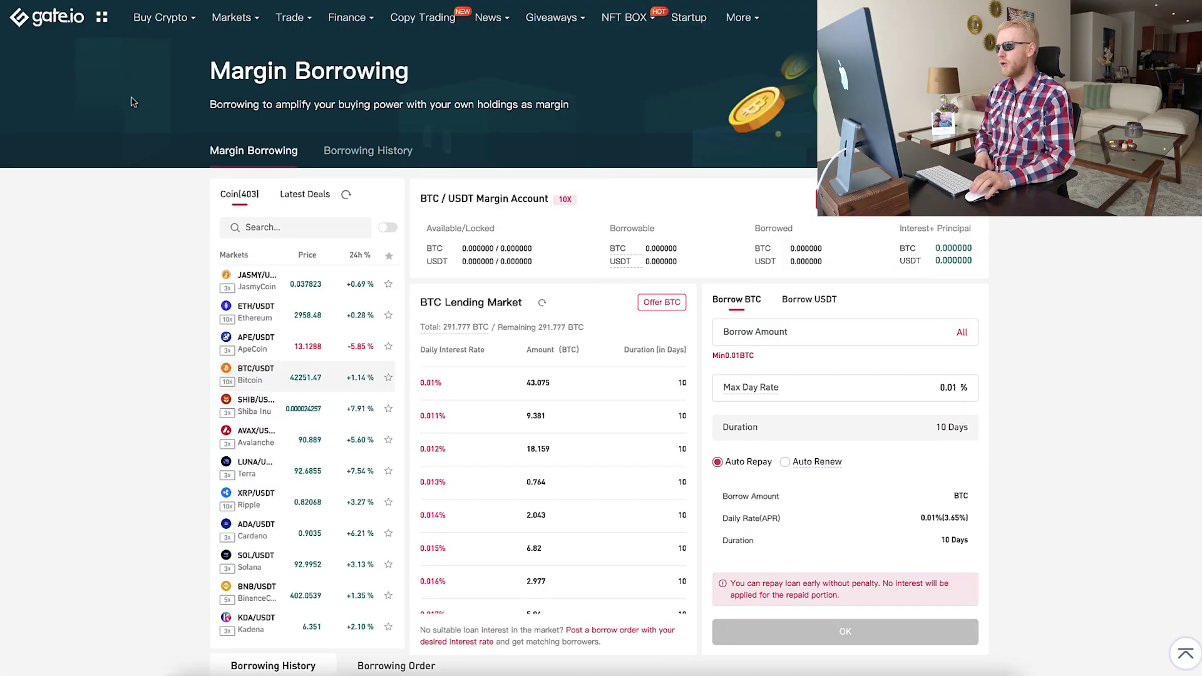
pyautogui.moveTo(210, 63); pyautogui.dragTo(390, 127)
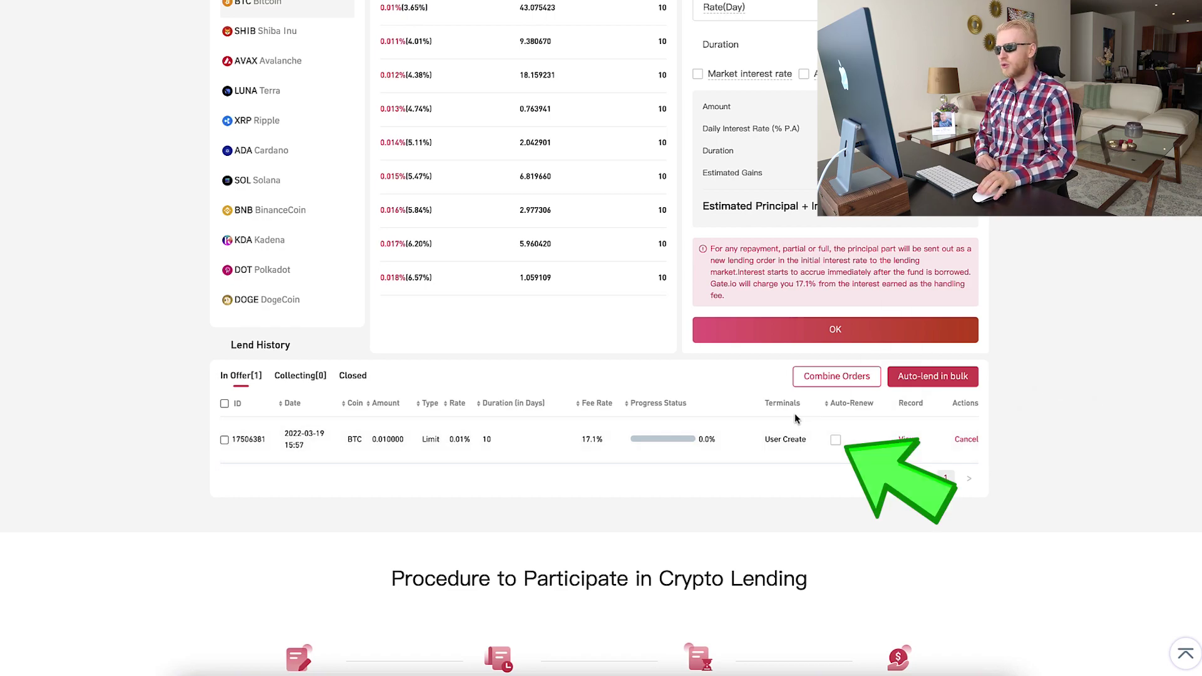
# Step: Tick Auto-Renew for the 0.01 BTC order under In Offer, then cancel it
pyautogui.click(836, 441)
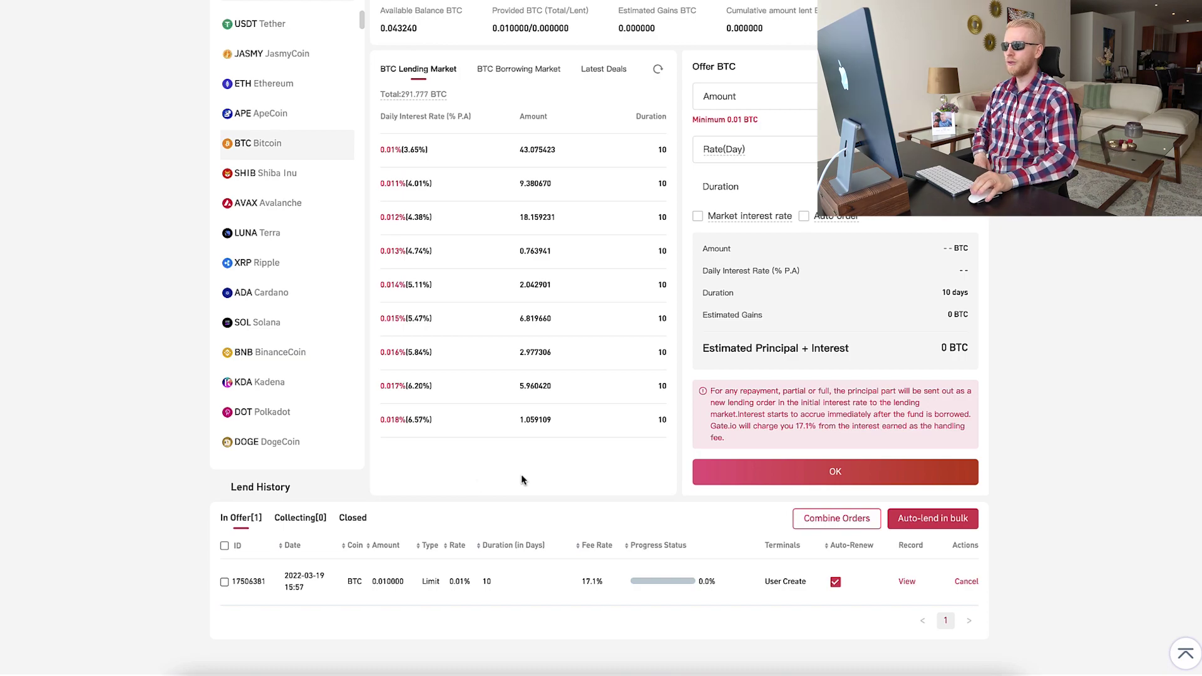
pyautogui.click(964, 582)
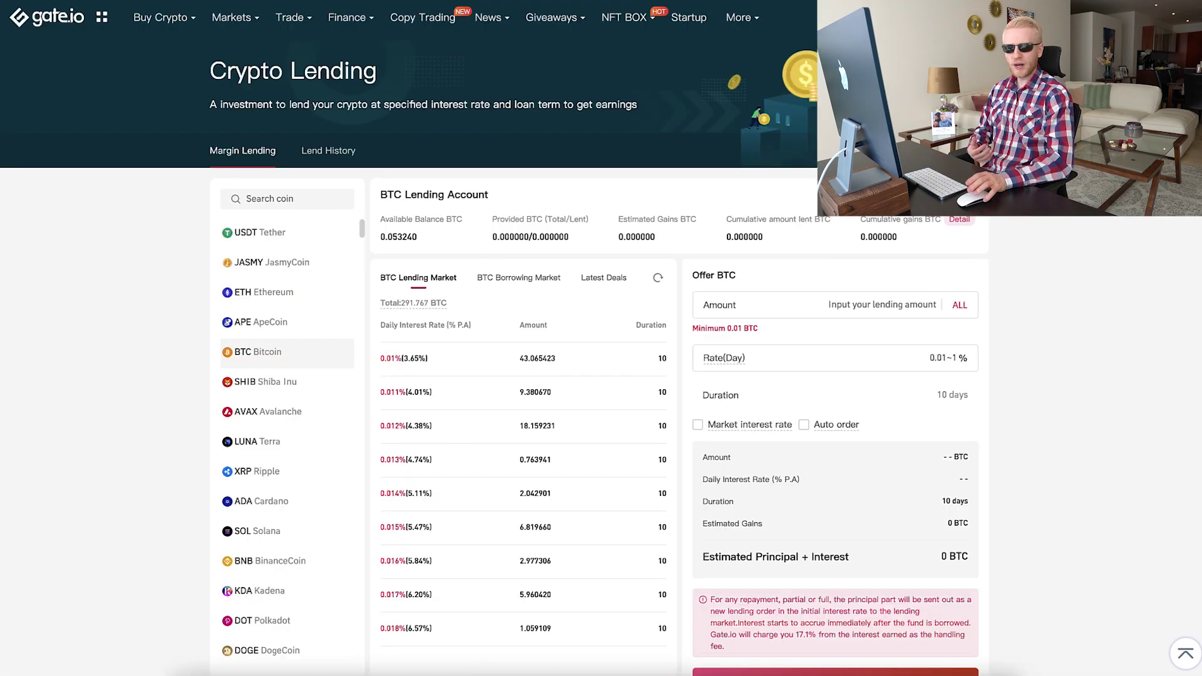
pyautogui.scroll(-15, 253, 248)
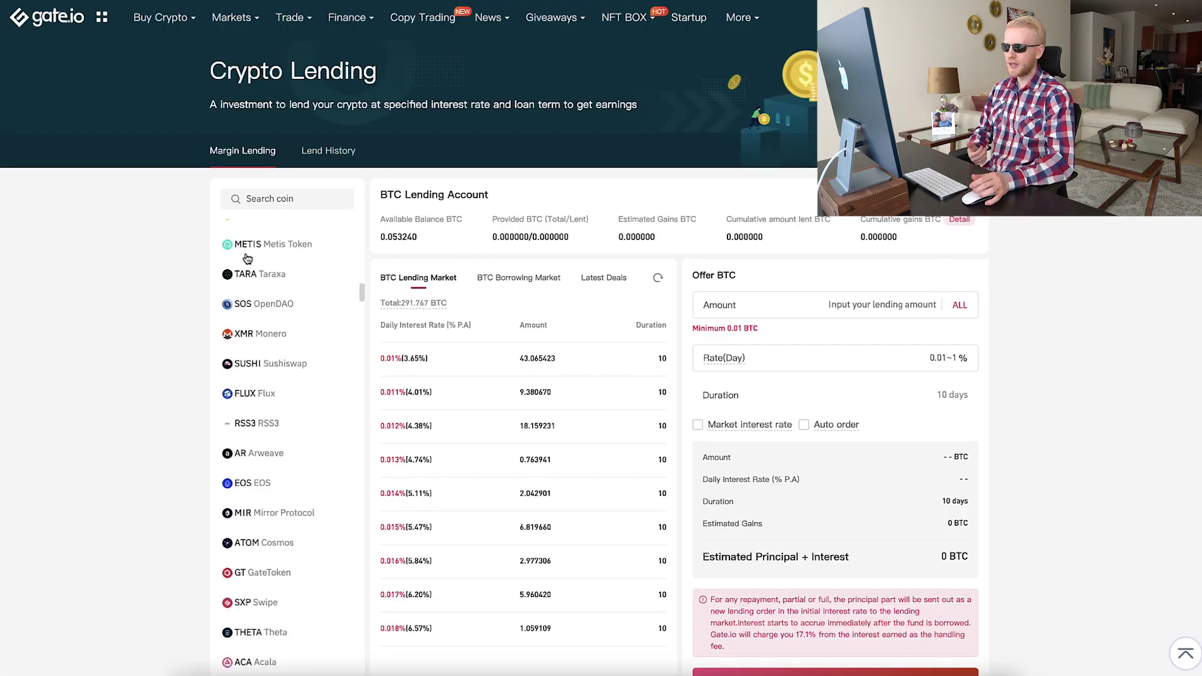
pyautogui.scroll(15, 246, 258)
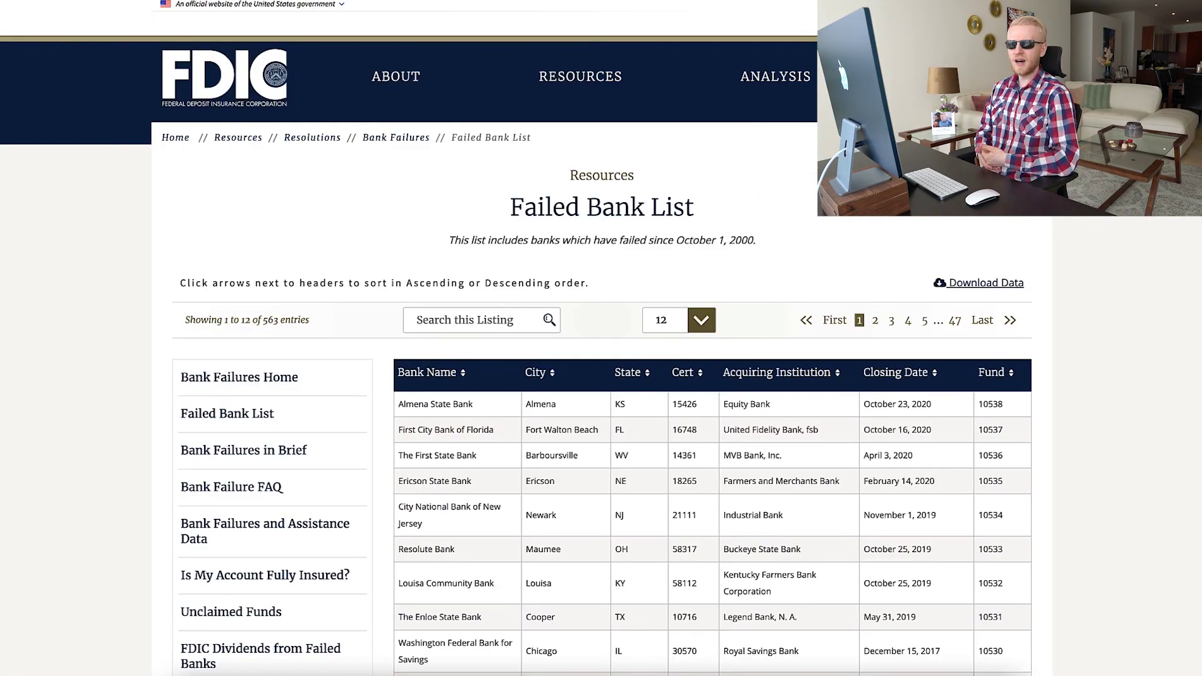
# Step: Select the FDIC Failed Bank List page heading and scroll down through the list
pyautogui.moveTo(229, 45); pyautogui.dragTo(513, 248)
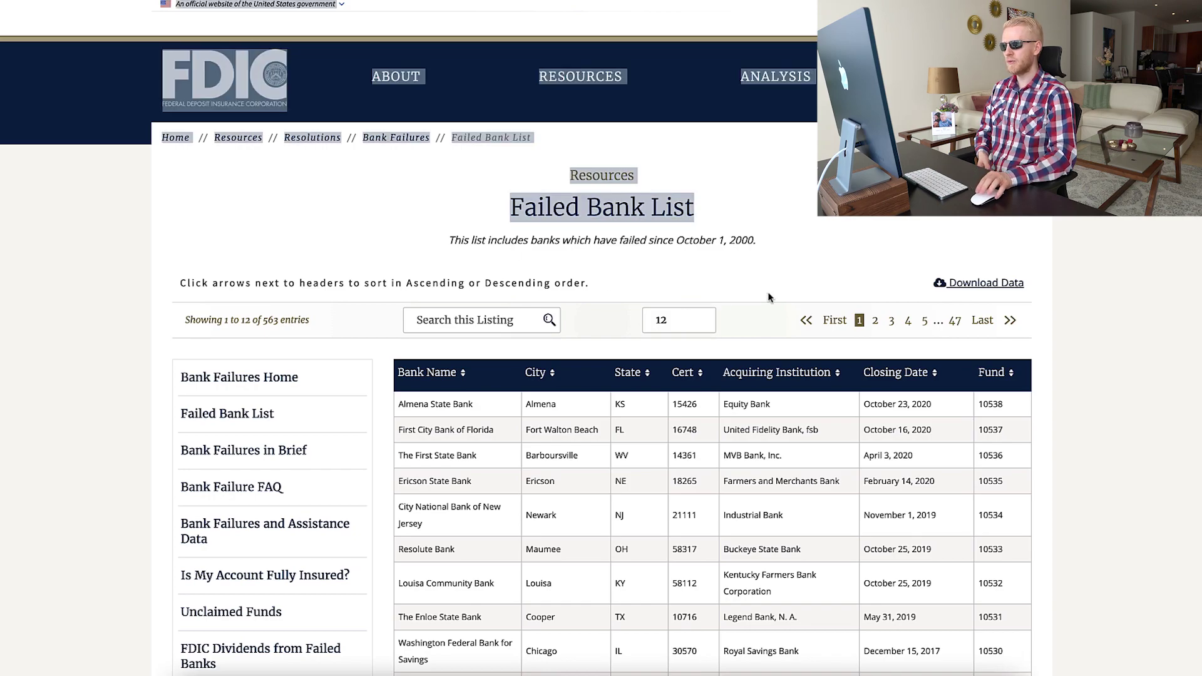
pyautogui.scroll(-4, 769, 297)
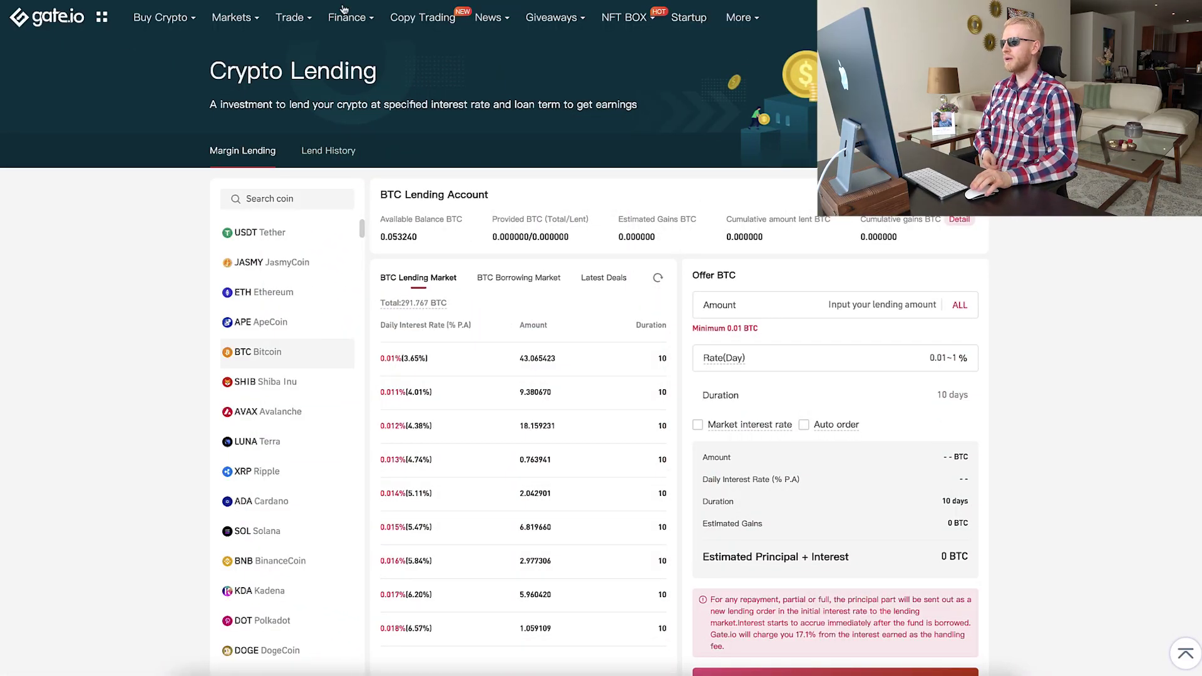
pyautogui.moveTo(343, 10)
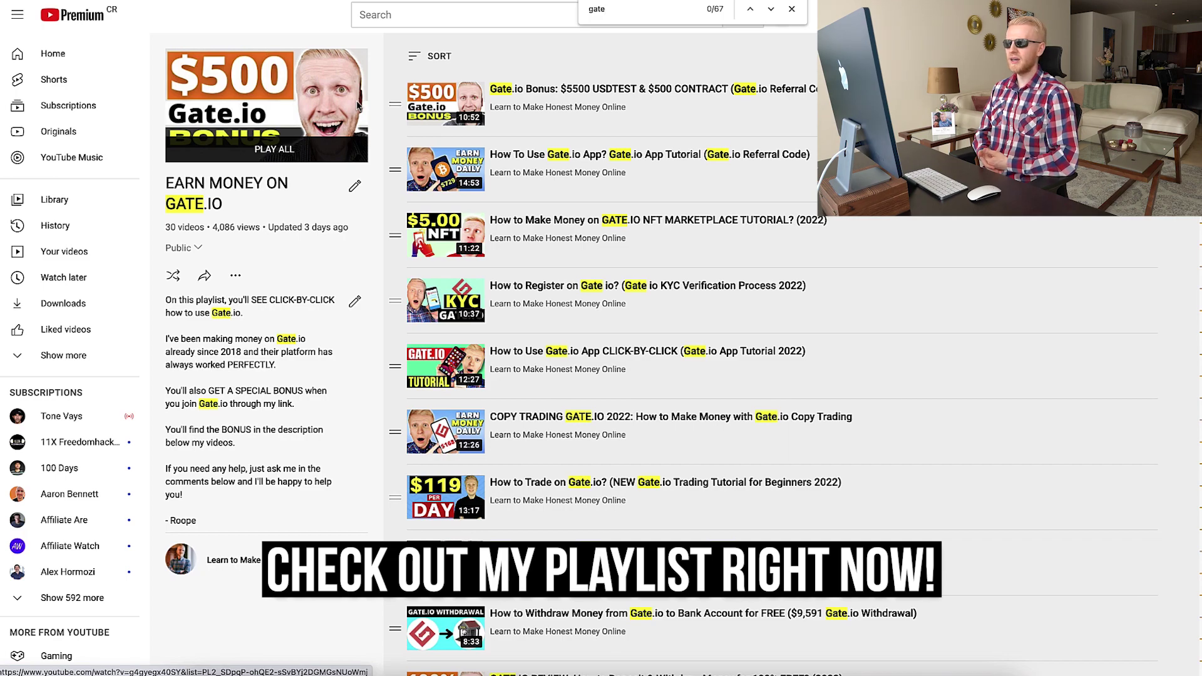
# Step: Close the find bar searching 'gate' on the EARN MONEY ON GATE.IO playlist page
pyautogui.click(791, 9)
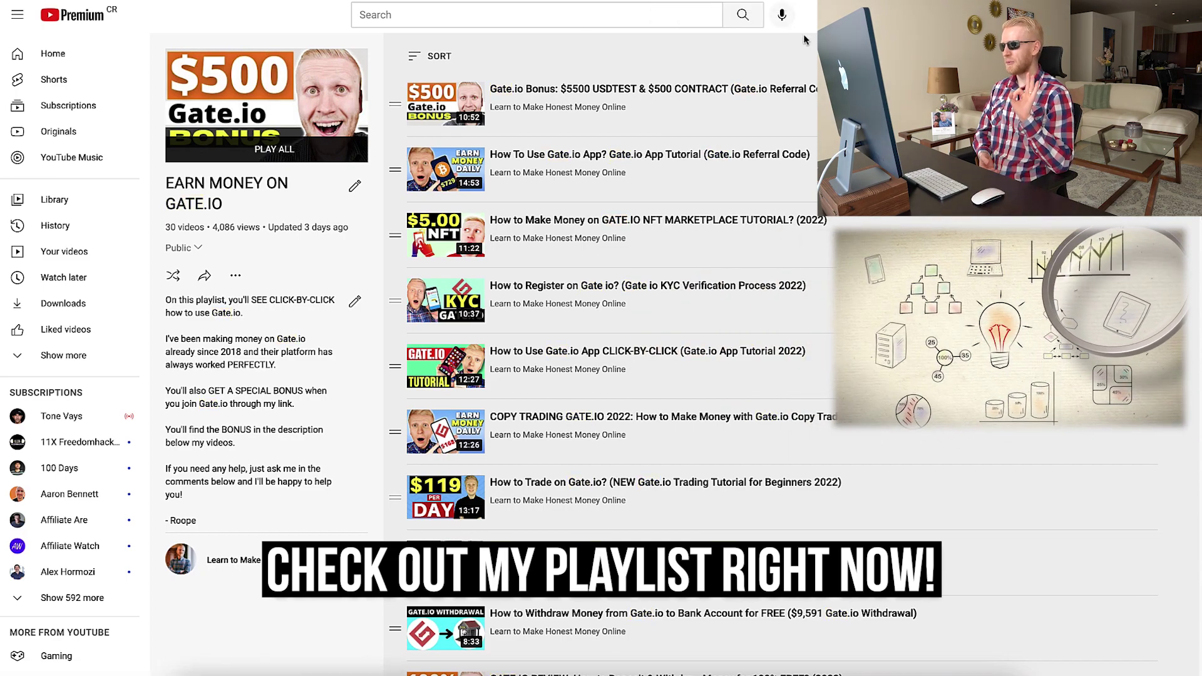